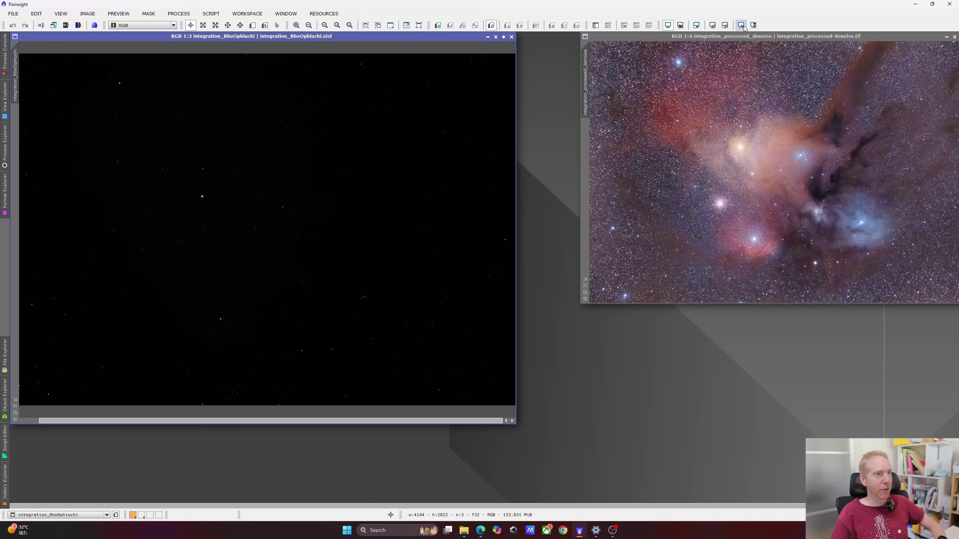
# Auto-stretch the display of integration_RhoOphiuchi and move the integration_processed_denoise window fully into view beside it.
pyautogui.click(742, 26)
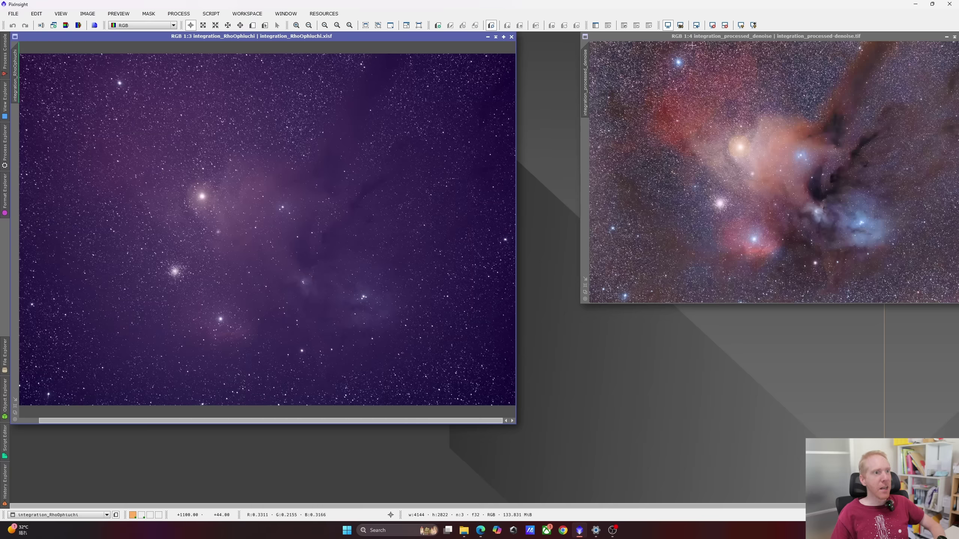
pyautogui.moveTo(694, 36); pyautogui.dragTo(644, 43)
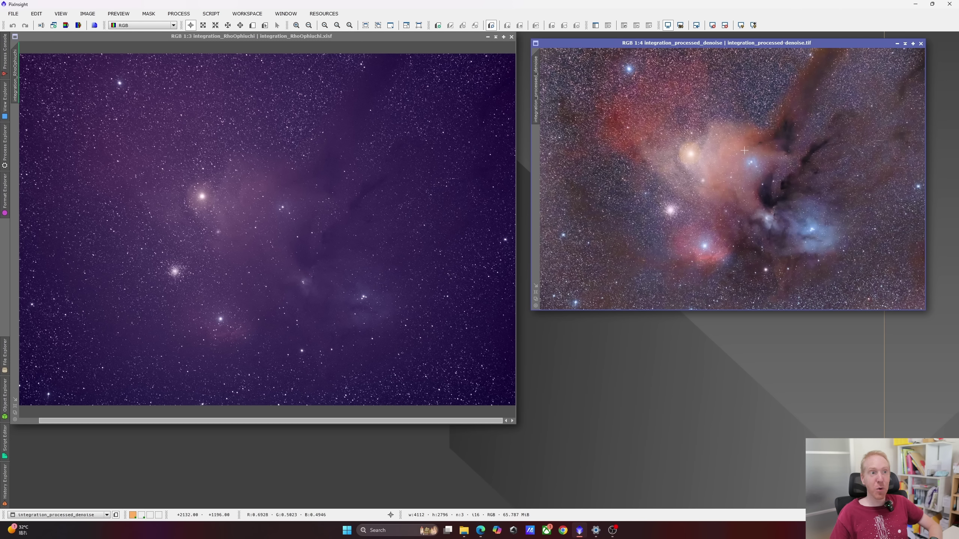
# Examine the stars and nebula noise in the integration_processed_denoise image at high magnification.
pyautogui.scroll(4, 736, 156)
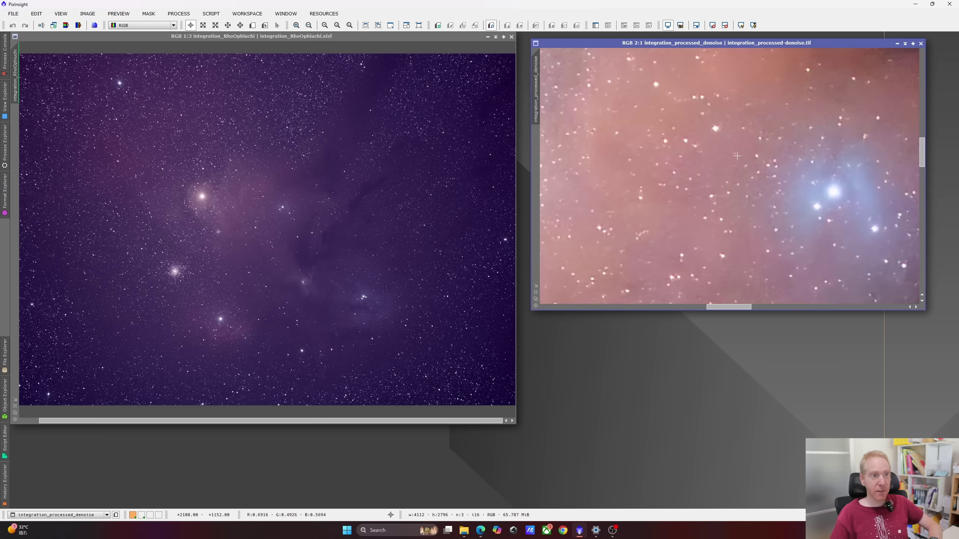
pyautogui.scroll(-1, 746, 142)
pyautogui.scroll(1, 753, 126)
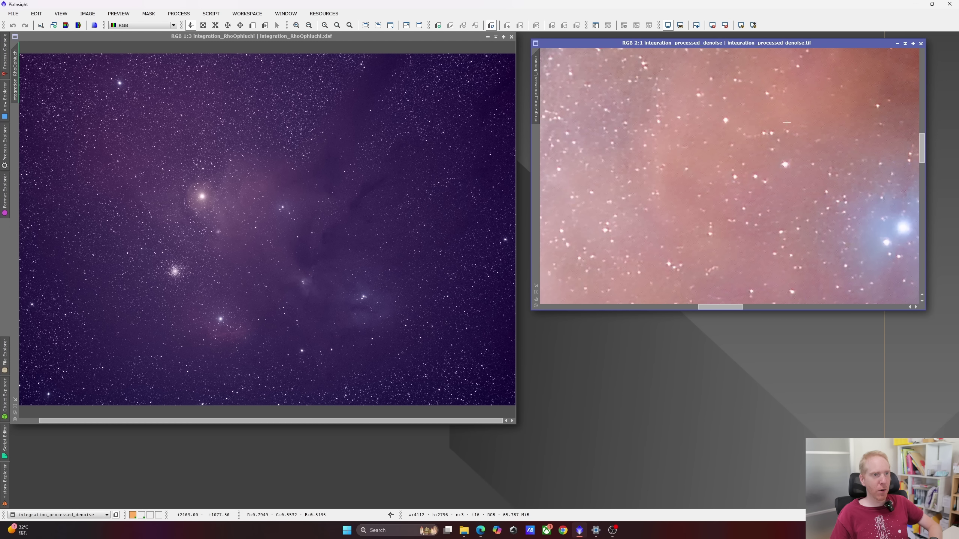
pyautogui.scroll(1, 893, 181)
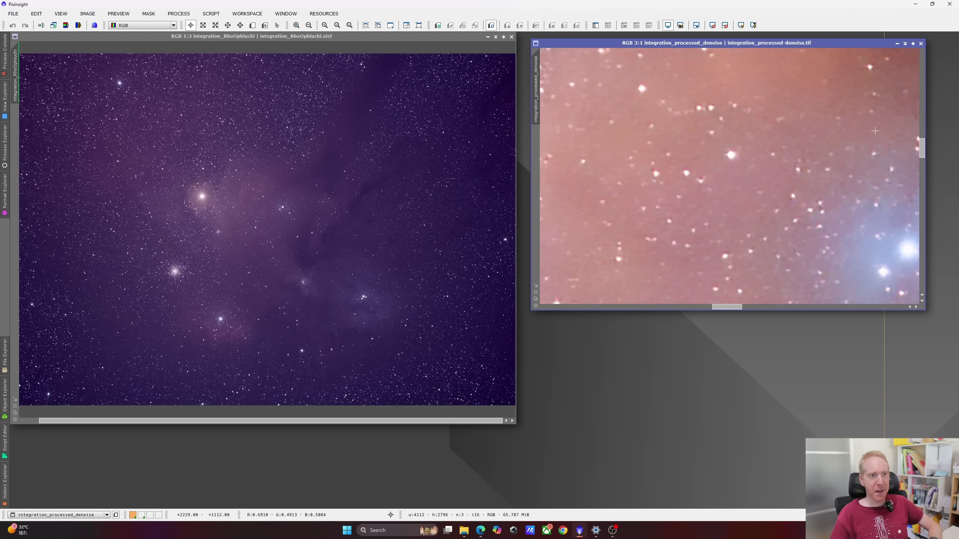
pyautogui.moveTo(923, 152); pyautogui.dragTo(922, 129)
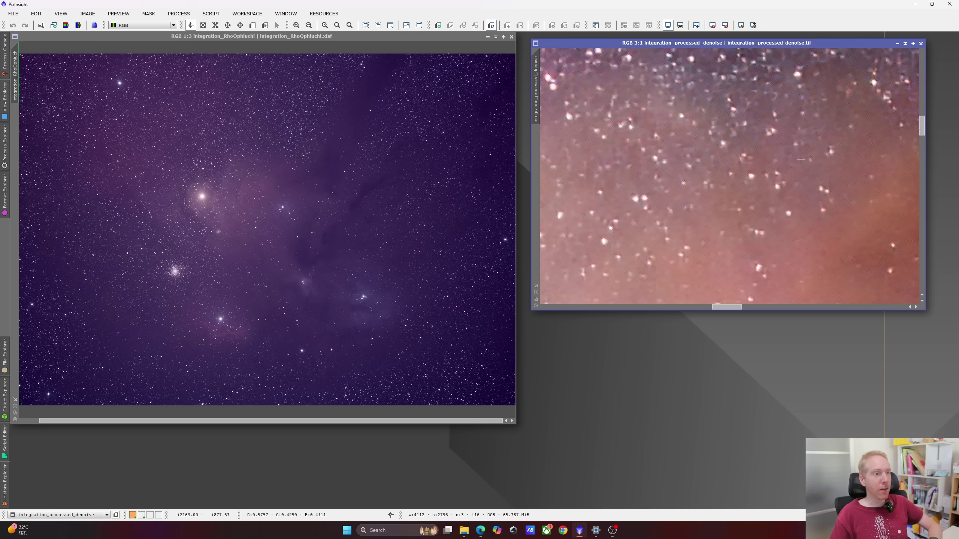
pyautogui.scroll(-1, 788, 162)
pyautogui.scroll(-2, 787, 163)
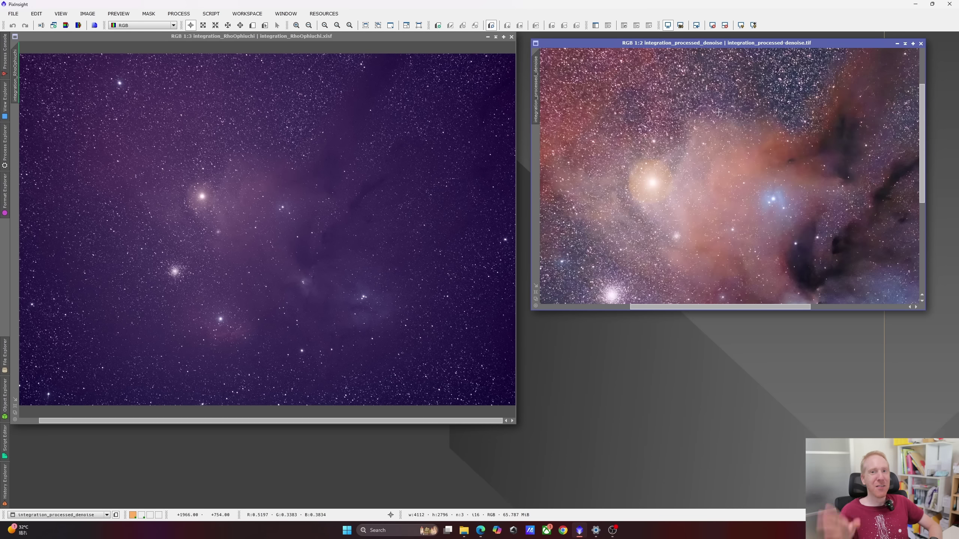
# Minimize the integration_processed_denoise image and enlarge the integration_RhoOphiuchi window to fill most of the workspace.
pyautogui.click(898, 43)
pyautogui.click(769, 180)
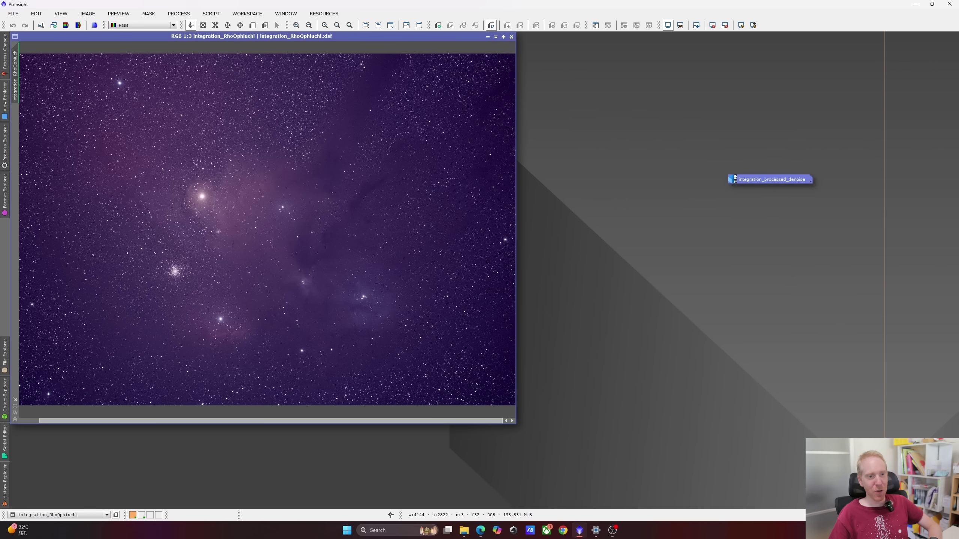
pyautogui.moveTo(320, 39); pyautogui.dragTo(320, 39)
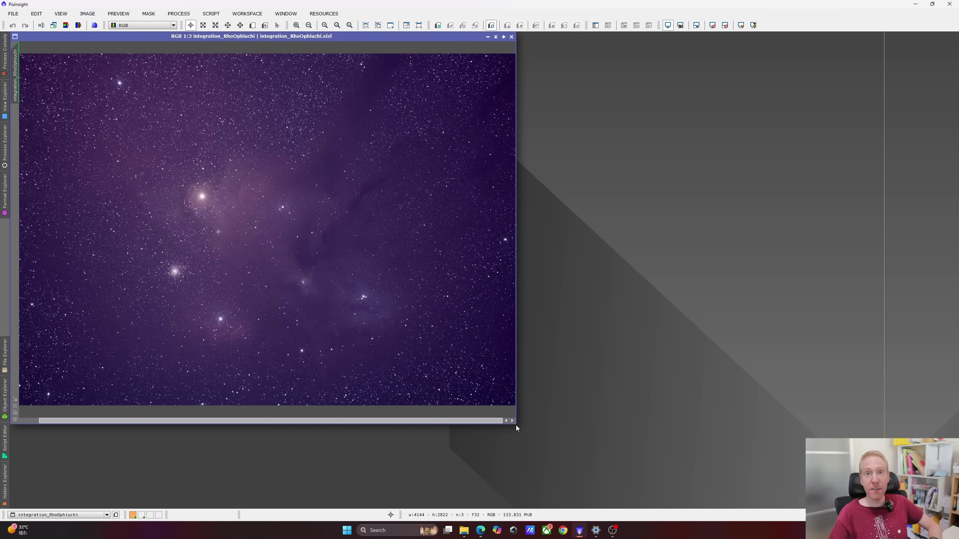
pyautogui.moveTo(516, 426); pyautogui.dragTo(822, 508)
pyautogui.scroll(1, 491, 272)
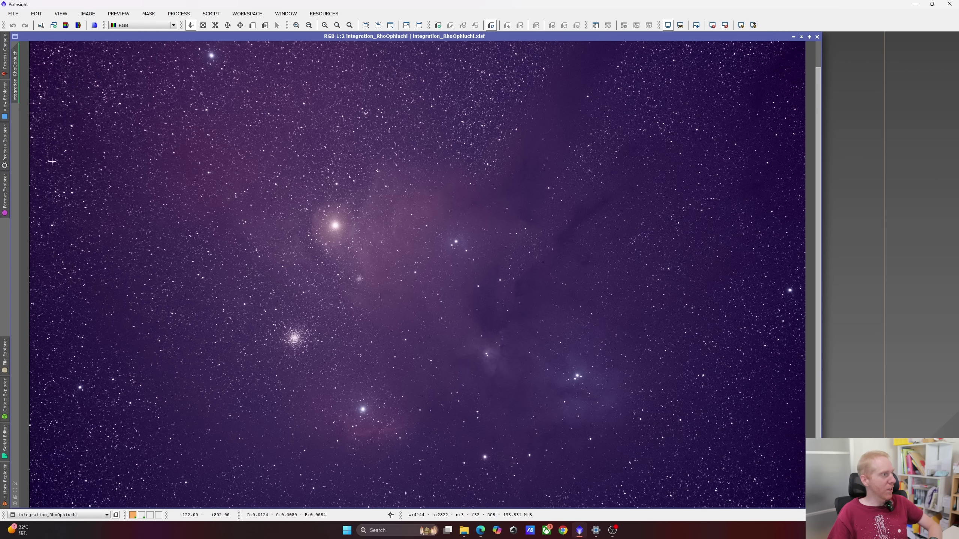
# Apply GraXpert background extraction to integration_RhoOphiuchi with subtraction correction and smoothing 1.000, check the result, and close GraXpert.
pyautogui.click(5, 147)
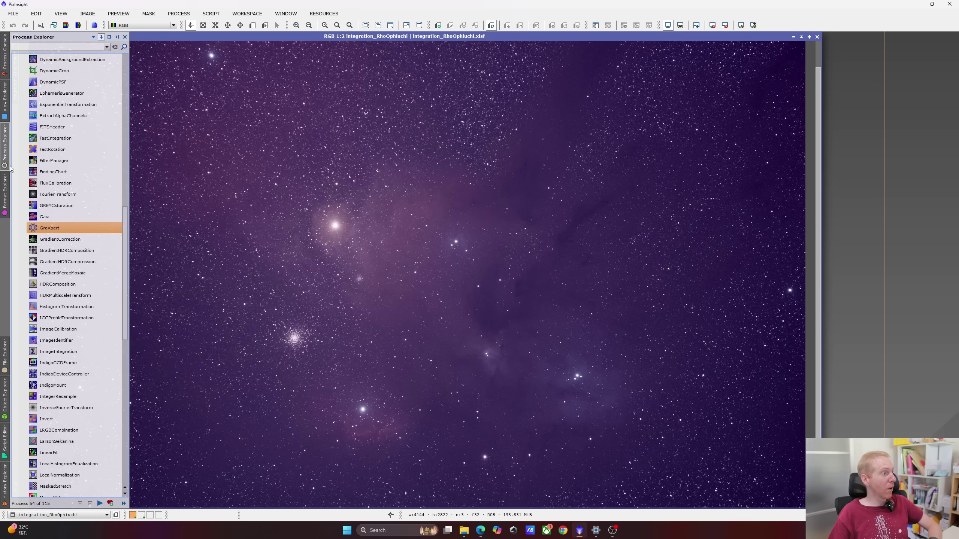
pyautogui.doubleClick(57, 228)
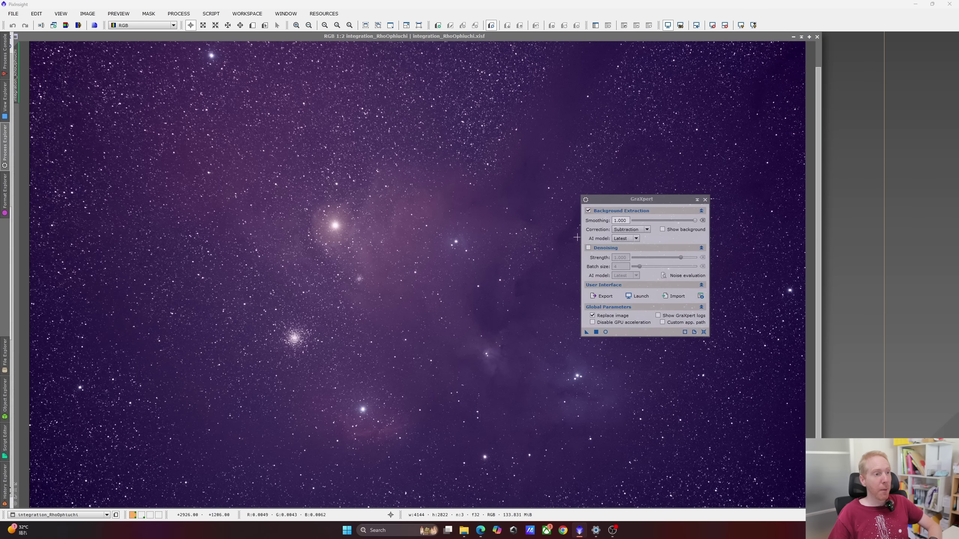
pyautogui.moveTo(618, 205); pyautogui.dragTo(825, 115)
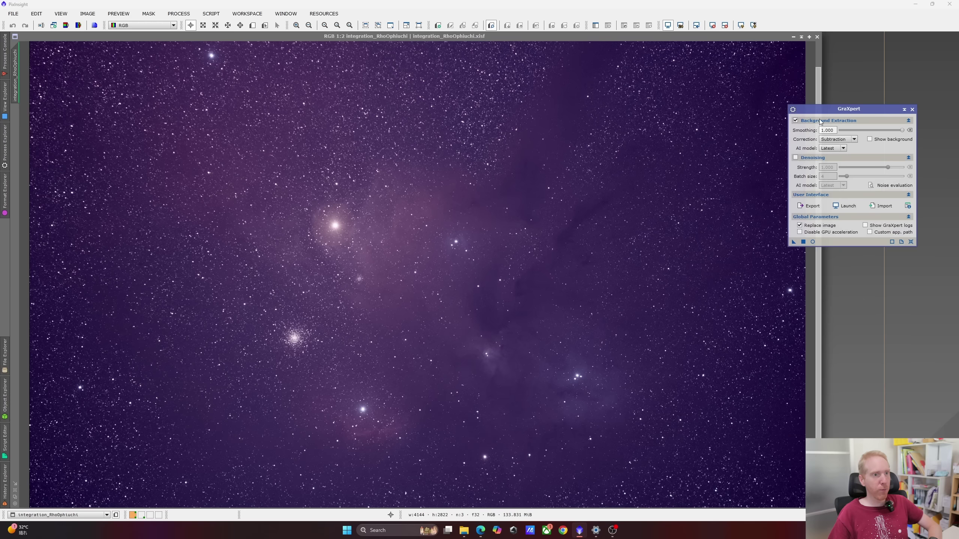
pyautogui.moveTo(793, 242); pyautogui.dragTo(380, 193)
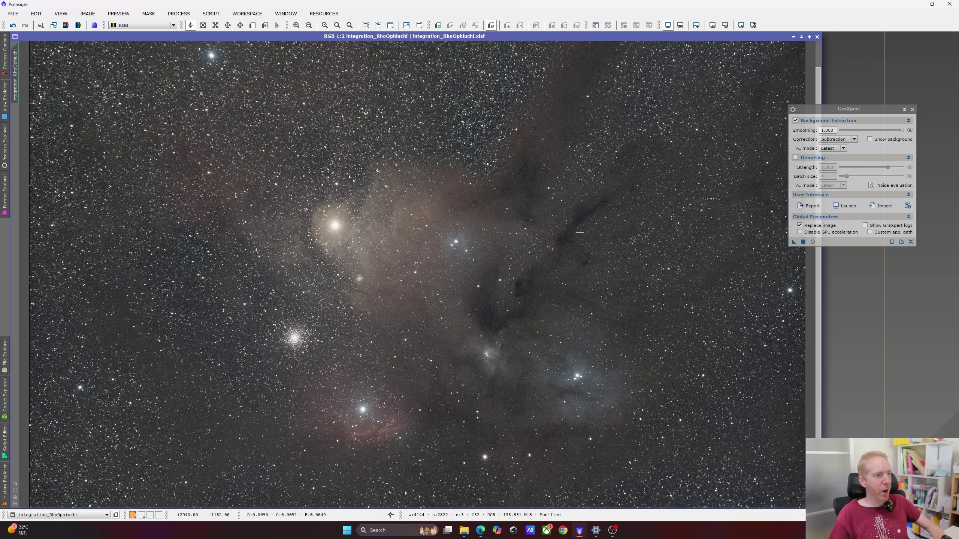
pyautogui.scroll(3, 496, 239)
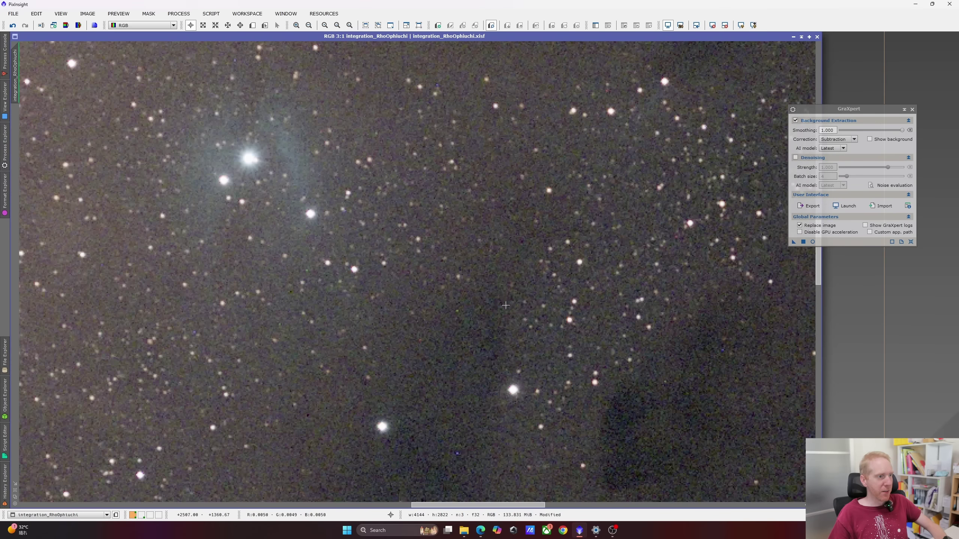
pyautogui.scroll(-3, 644, 321)
pyautogui.scroll(3, 502, 107)
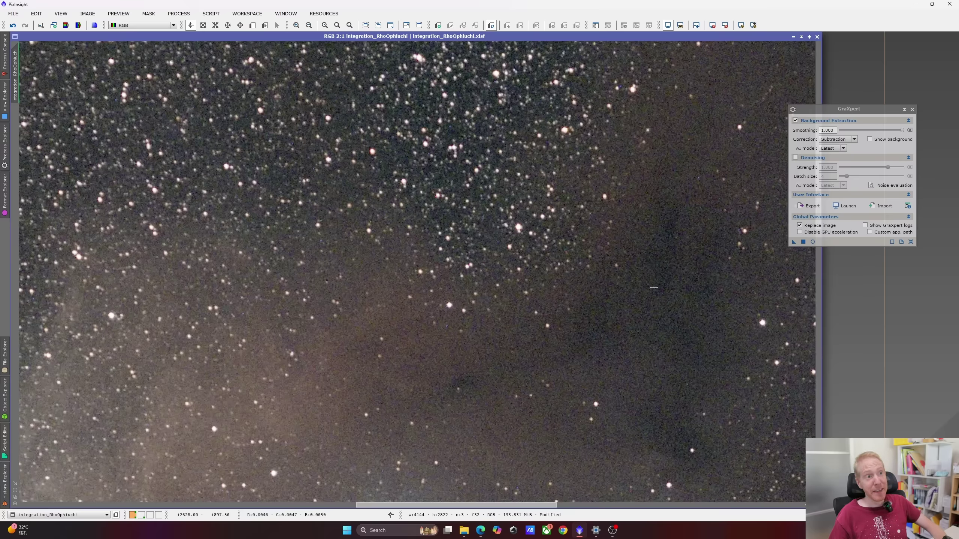
pyautogui.scroll(-3, 661, 235)
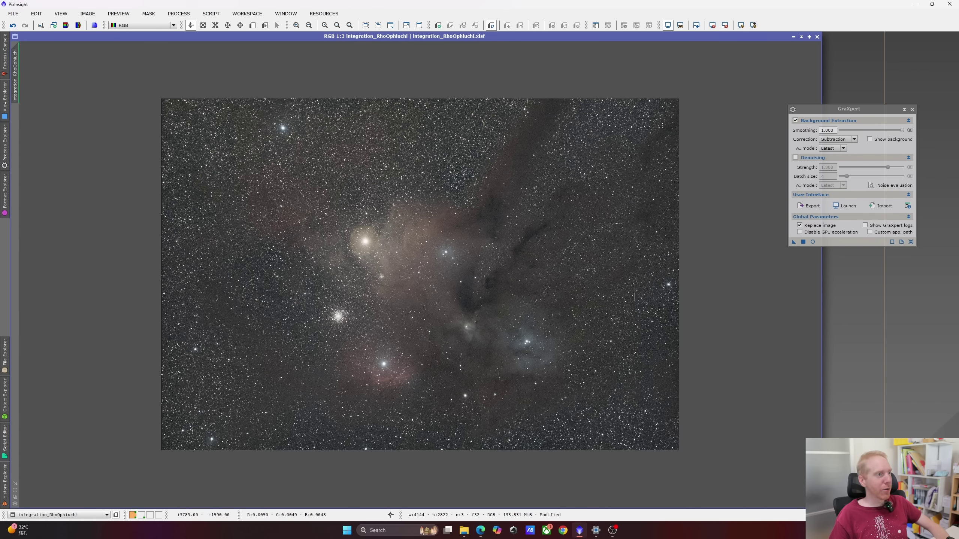
pyautogui.click(911, 110)
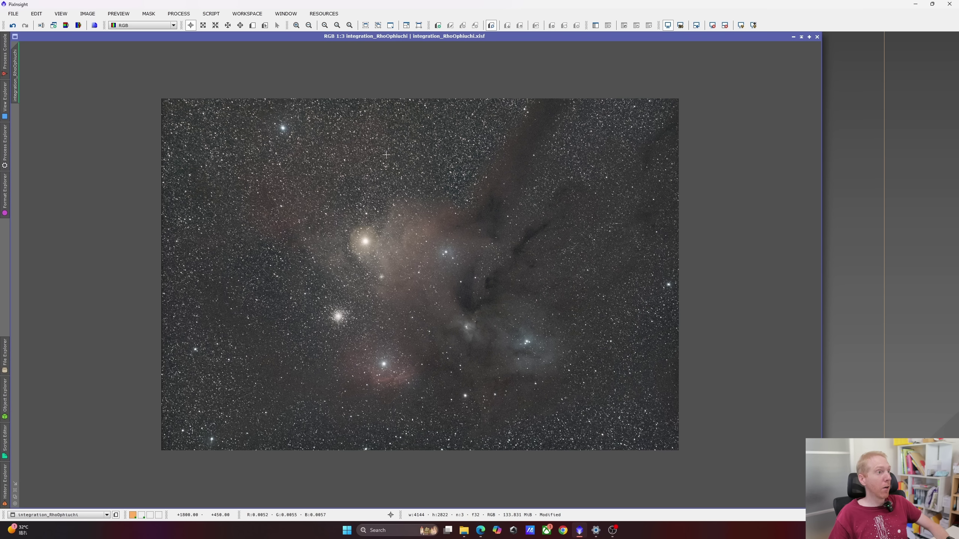
# Plate-solve the active image with ImageSolver using a 135 mm focal distance and 4.68 µm pixel size, continuing without an observation date.
pyautogui.click(209, 14)
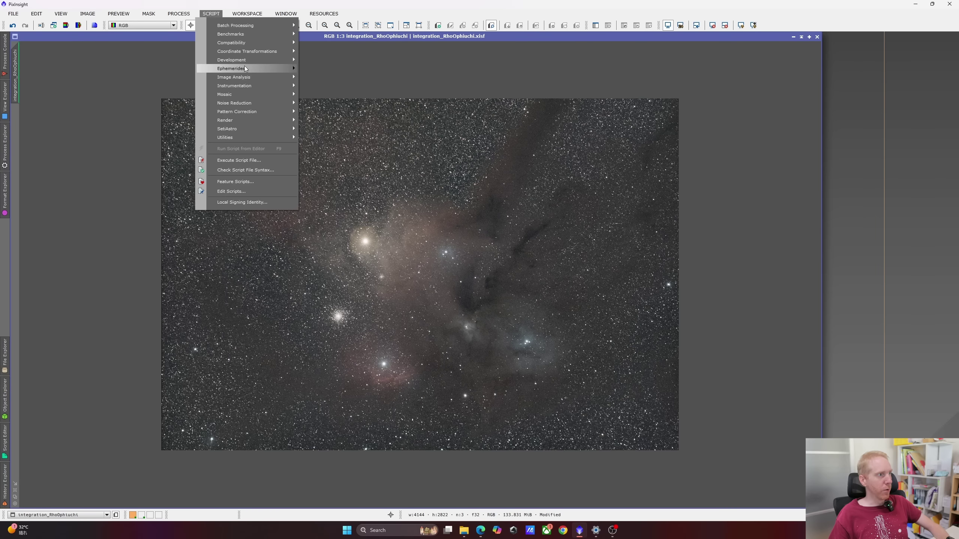
pyautogui.moveTo(260, 77)
pyautogui.click(331, 136)
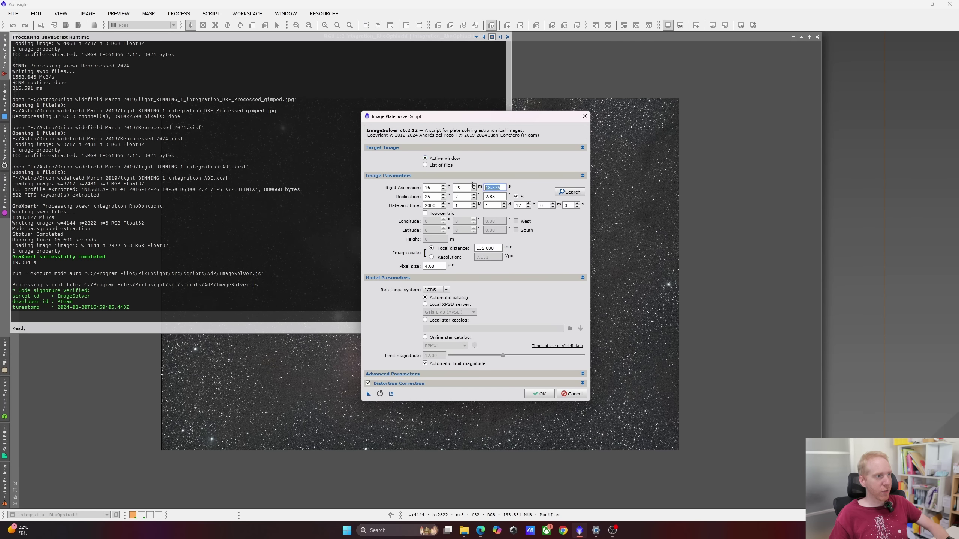
pyautogui.moveTo(443, 267); pyautogui.dragTo(408, 268)
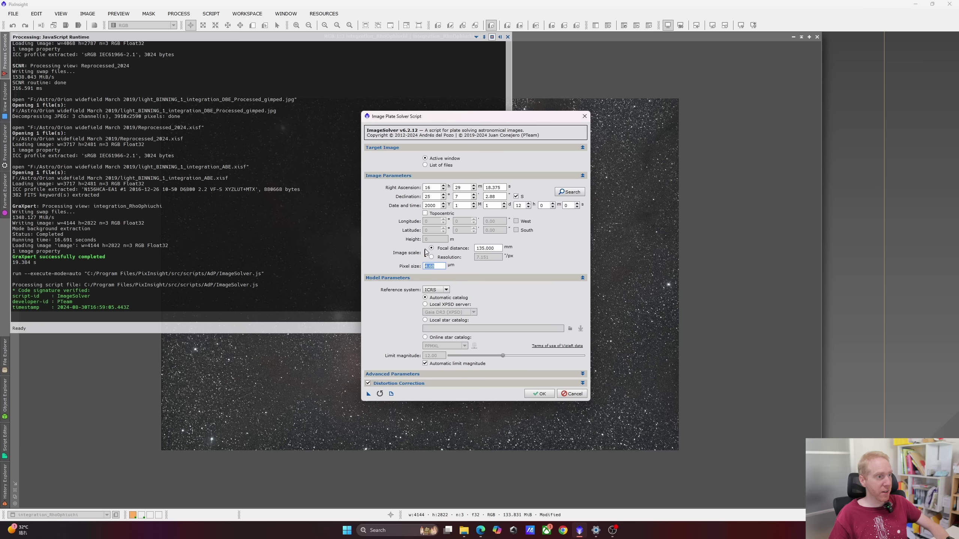
pyautogui.moveTo(498, 248); pyautogui.dragTo(476, 248)
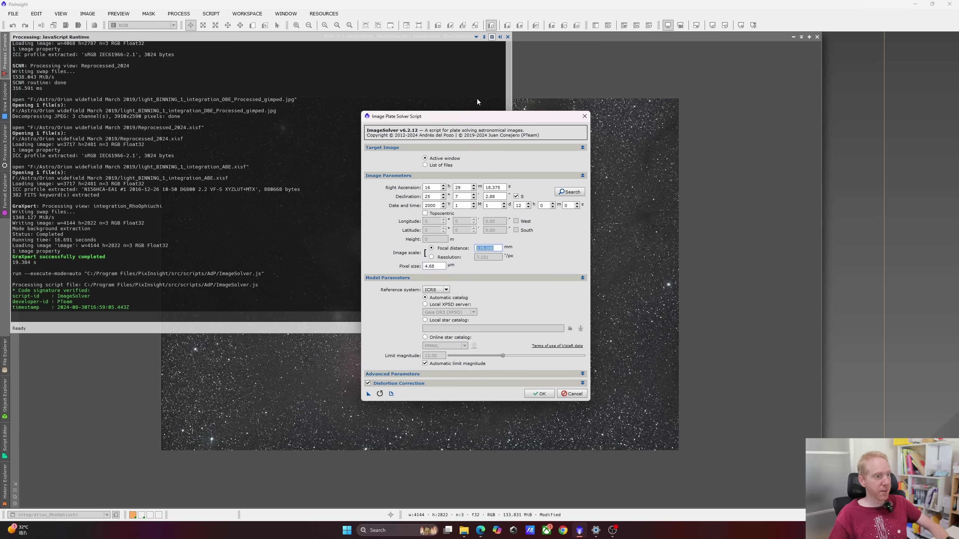
pyautogui.click(539, 393)
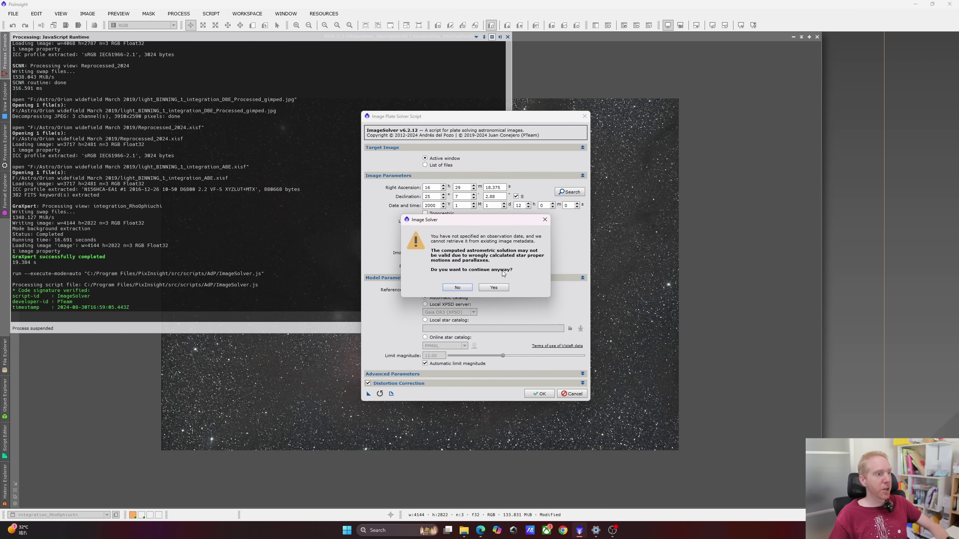
pyautogui.click(494, 287)
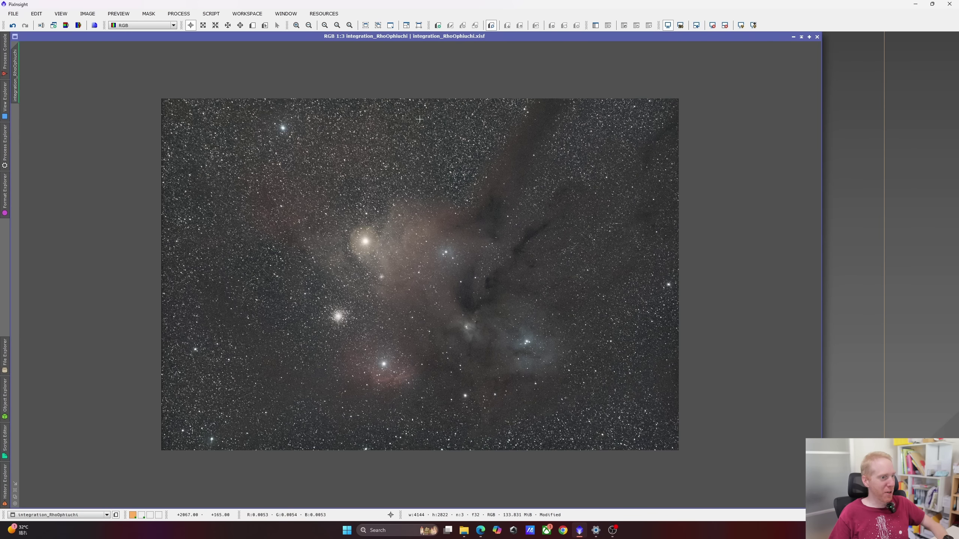
# Reapply the automatic display stretch to integration_RhoOphiuchi and inspect the noise around the dark nebula.
pyautogui.click(740, 25)
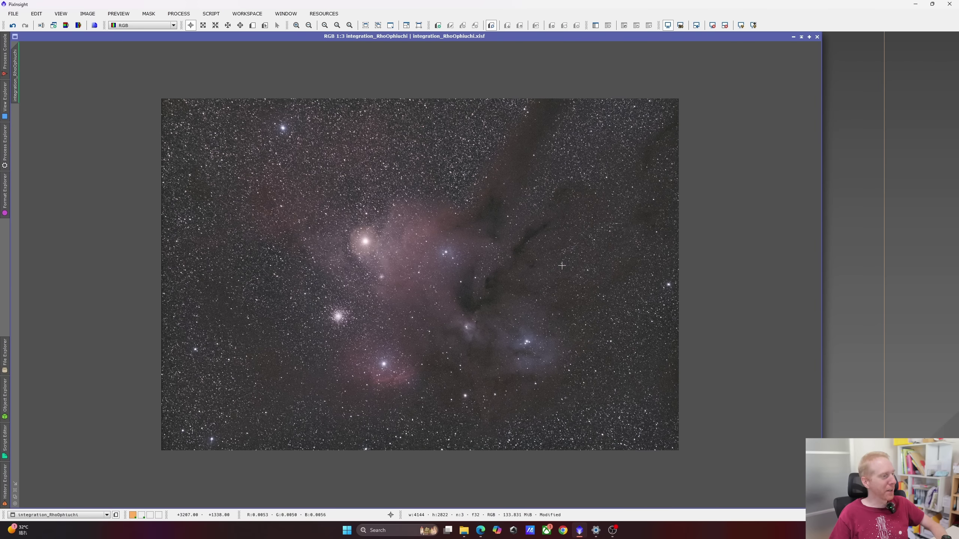
pyautogui.scroll(3, 556, 249)
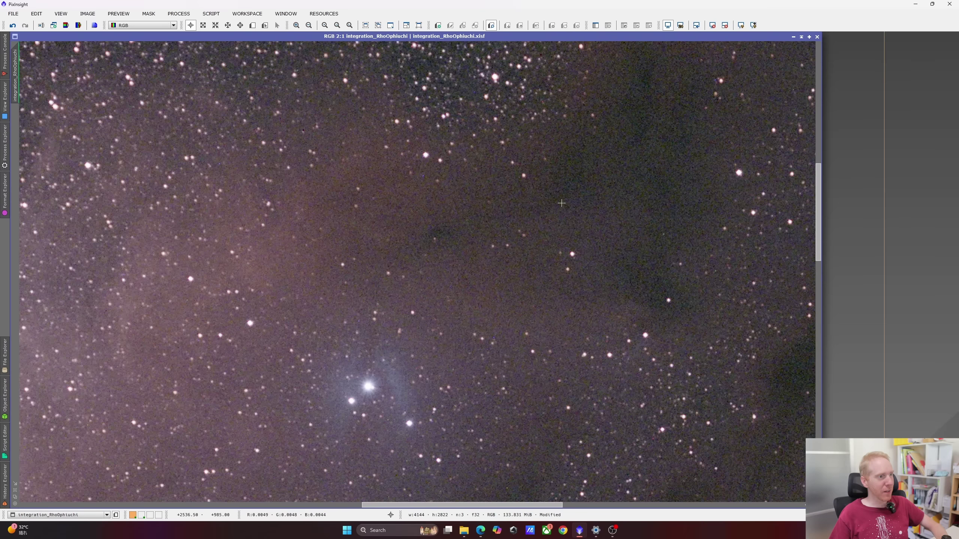
pyautogui.scroll(-1, 616, 179)
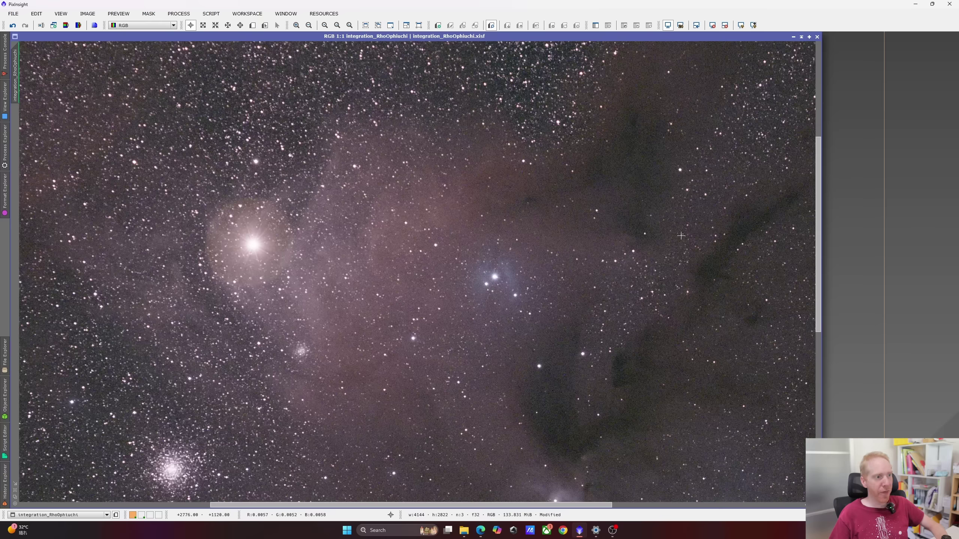
pyautogui.scroll(1, 660, 113)
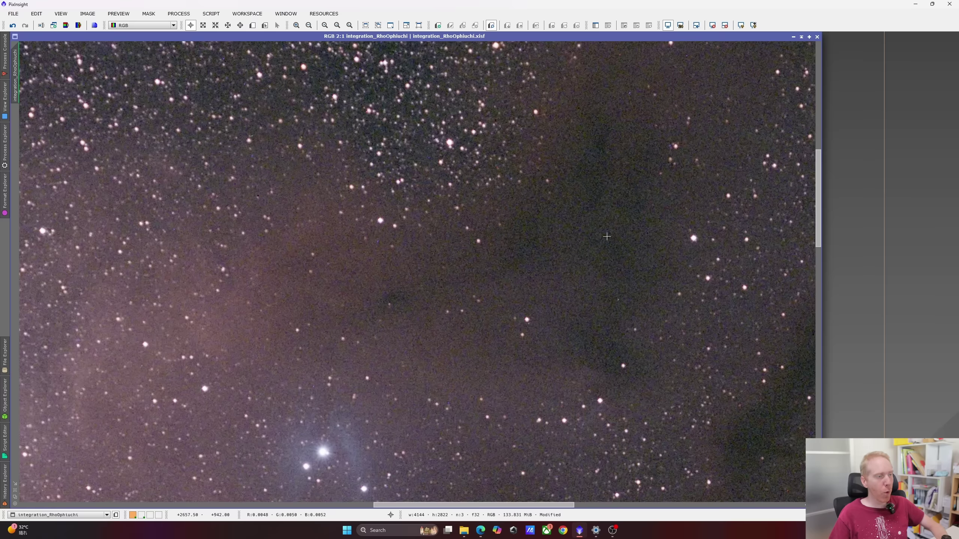
pyautogui.scroll(-5, 606, 236)
pyautogui.scroll(3, 606, 236)
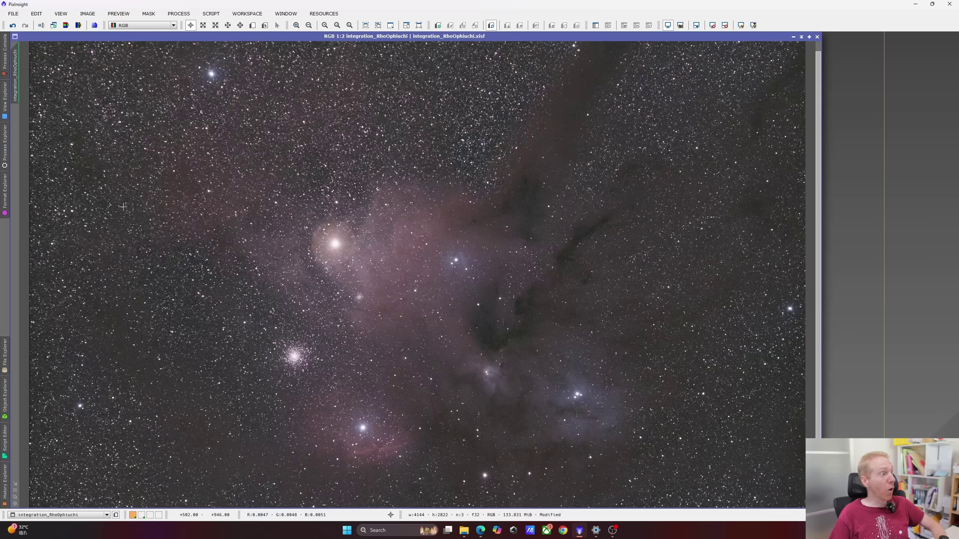
# Denoise integration_RhoOphiuchi with GraXpert at strength 1.000, batch size 4 and the Latest AI model, with background extraction disabled.
pyautogui.click(5, 147)
pyautogui.scroll(-5, 69, 264)
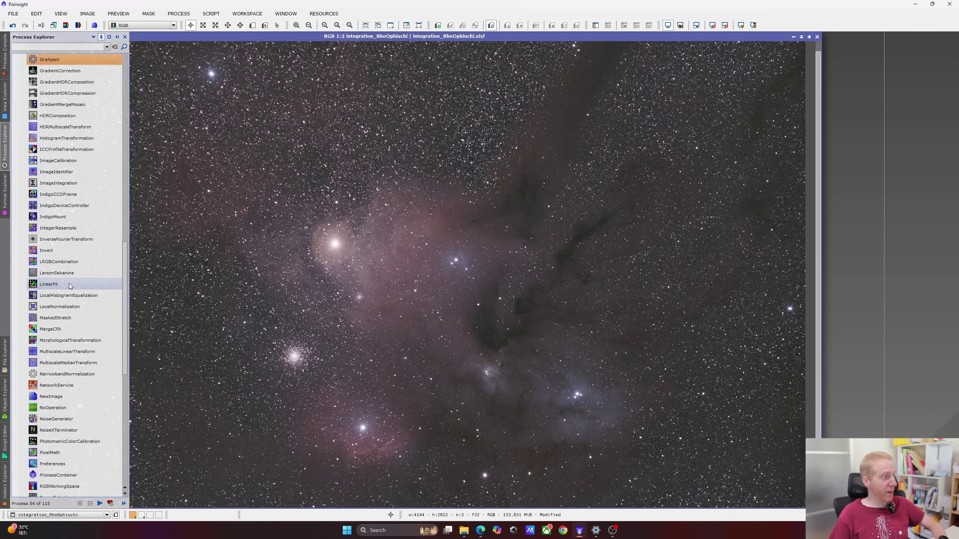
pyautogui.scroll(4, 74, 284)
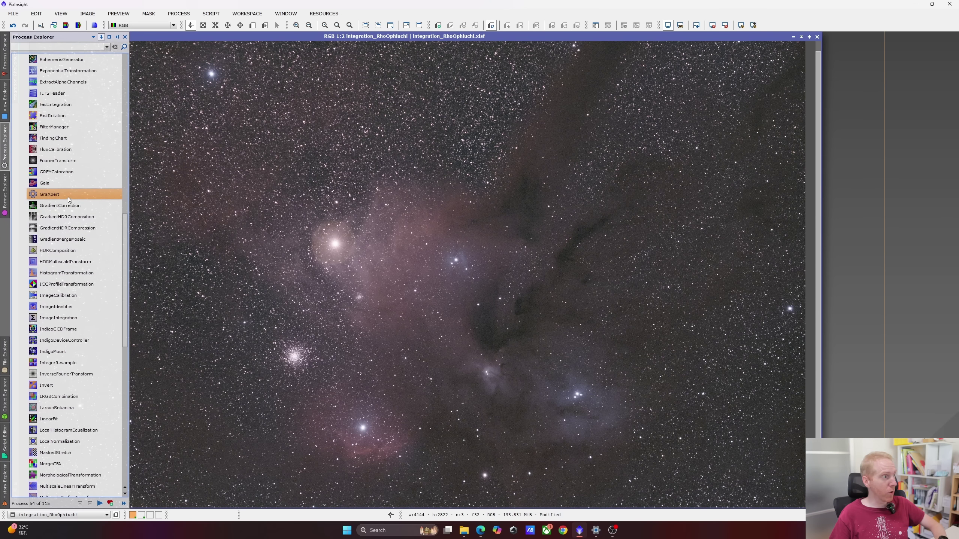
pyautogui.doubleClick(67, 198)
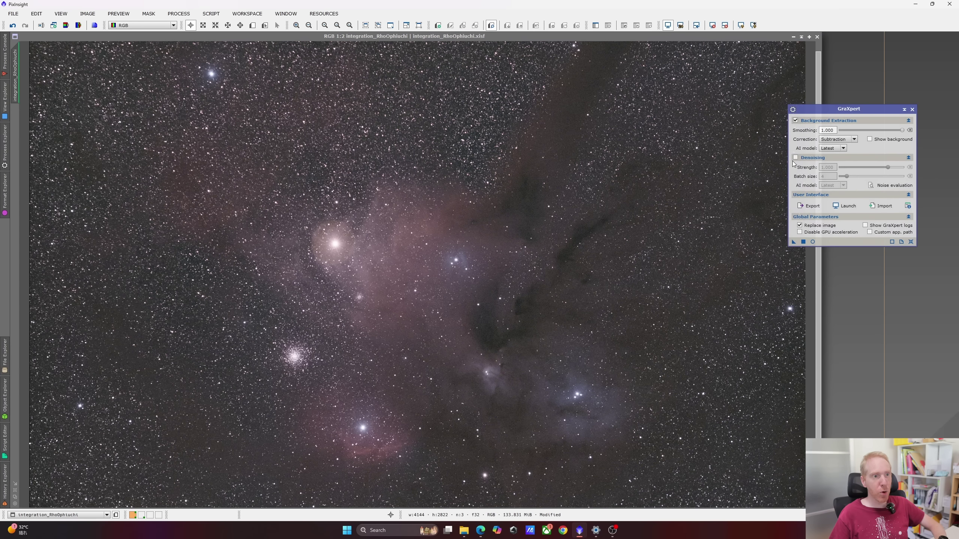
pyautogui.click(797, 159)
pyautogui.click(796, 158)
pyautogui.click(834, 160)
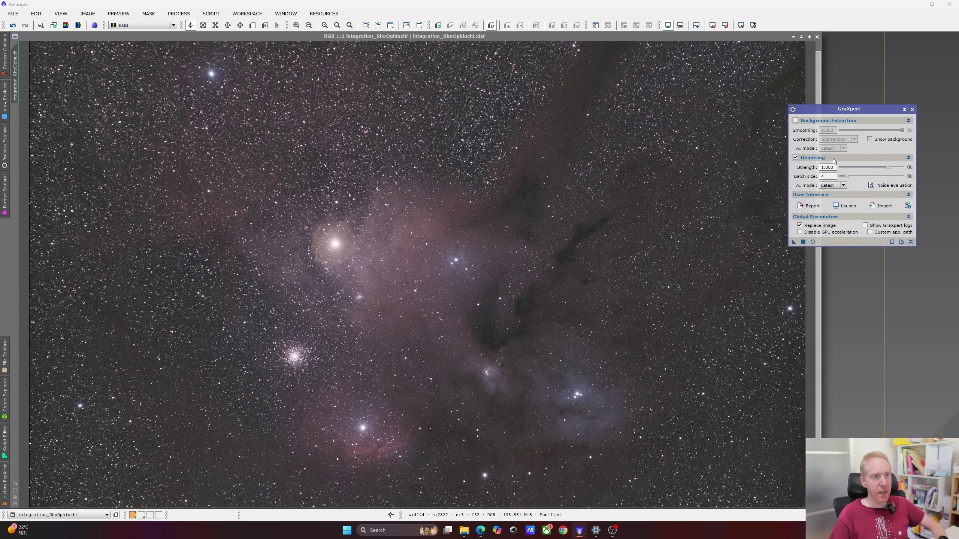
pyautogui.click(840, 186)
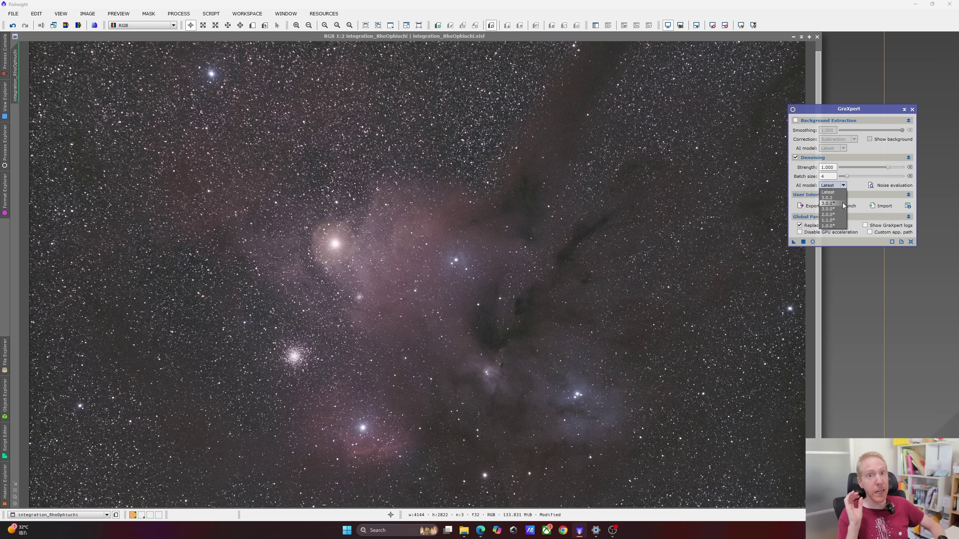
pyautogui.click(718, 225)
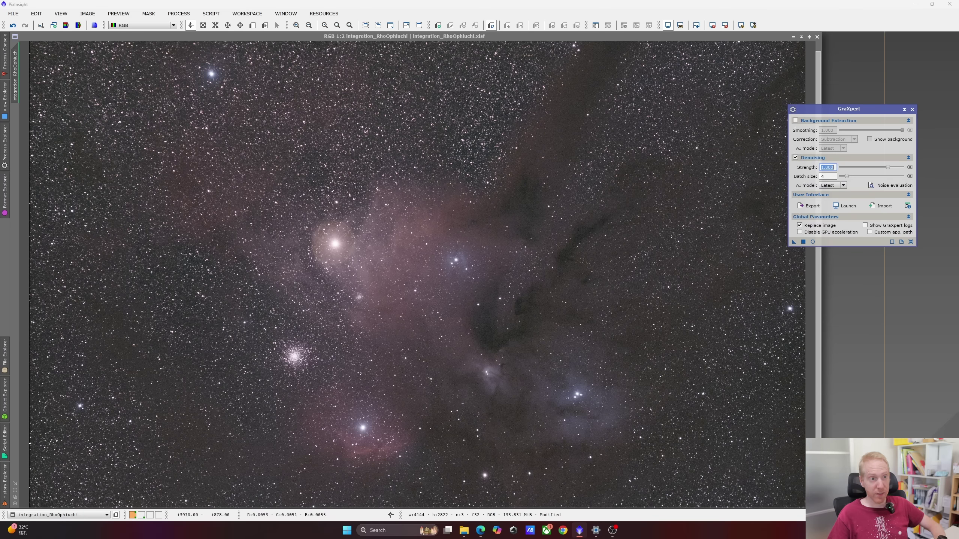
pyautogui.moveTo(792, 244); pyautogui.dragTo(295, 199)
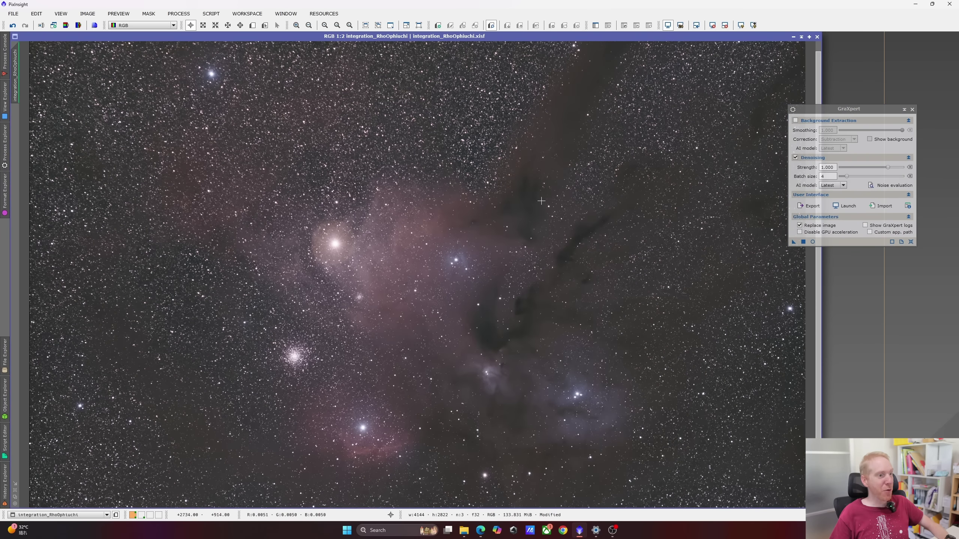
# Compare integration_RhoOphiuchi before and after denoising around the bright stars and dark nebula, and close GraXpert.
pyautogui.scroll(2, 514, 229)
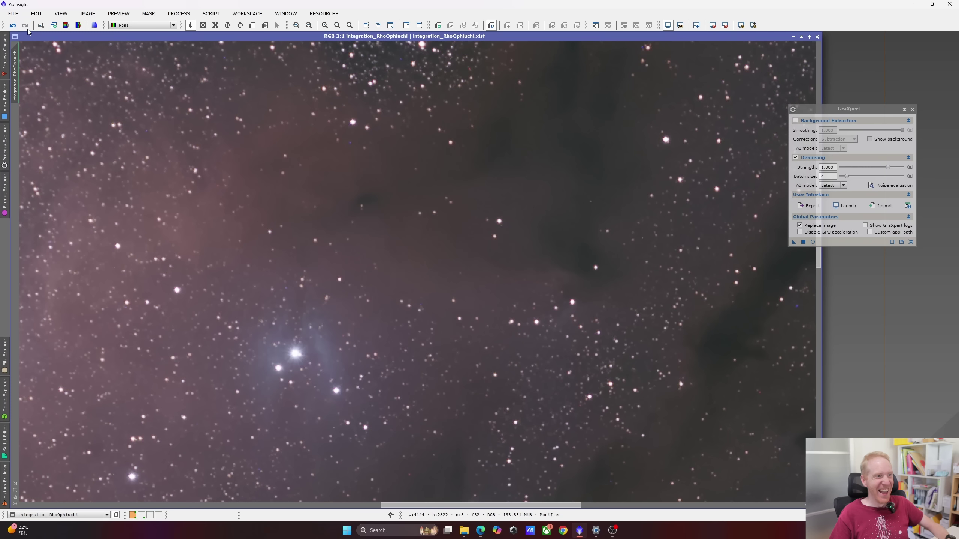
pyautogui.scroll(-2, 441, 109)
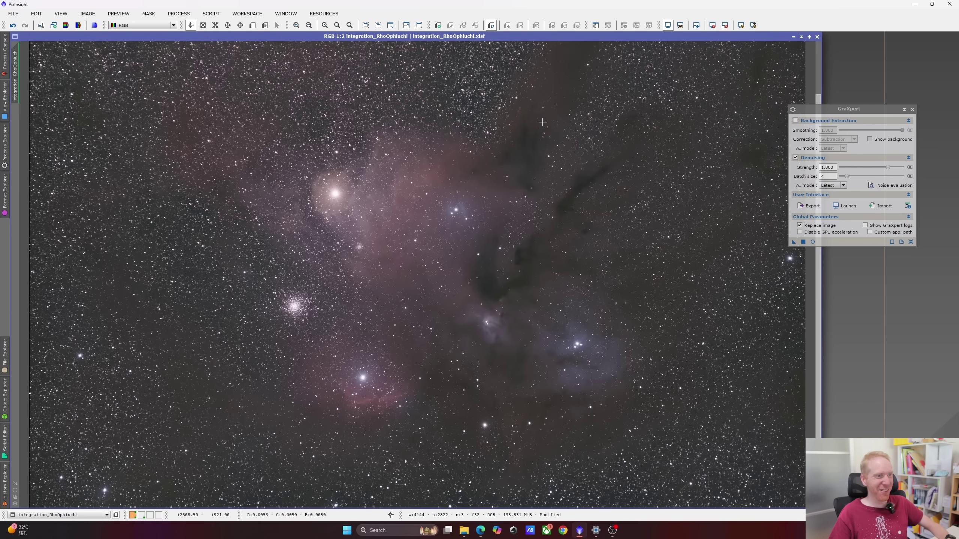
pyautogui.scroll(2, 396, 235)
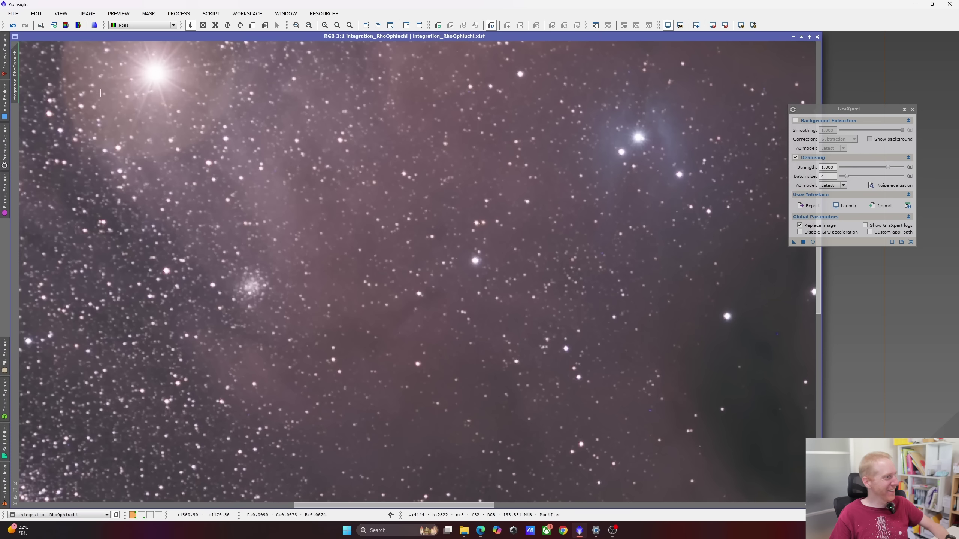
pyautogui.click(12, 25)
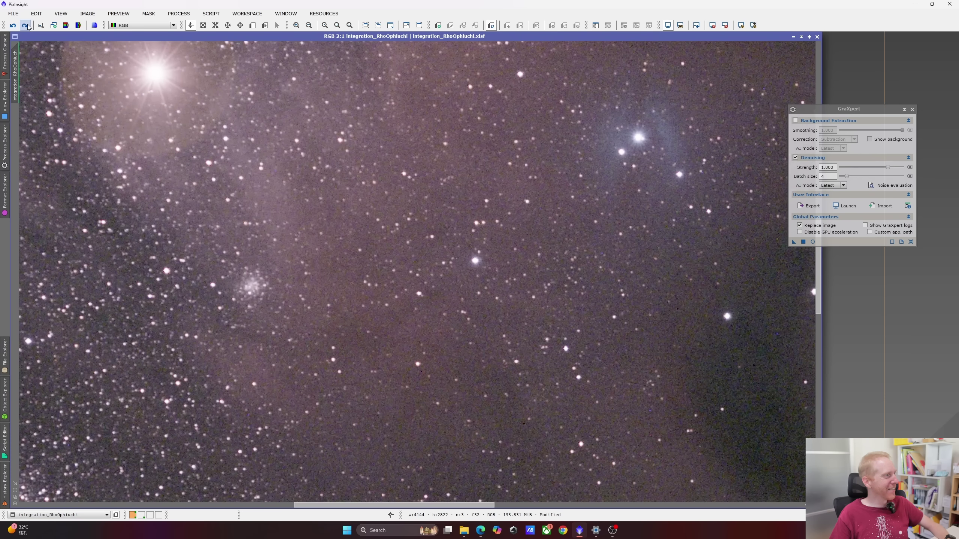
pyautogui.click(25, 25)
pyautogui.scroll(-3, 434, 270)
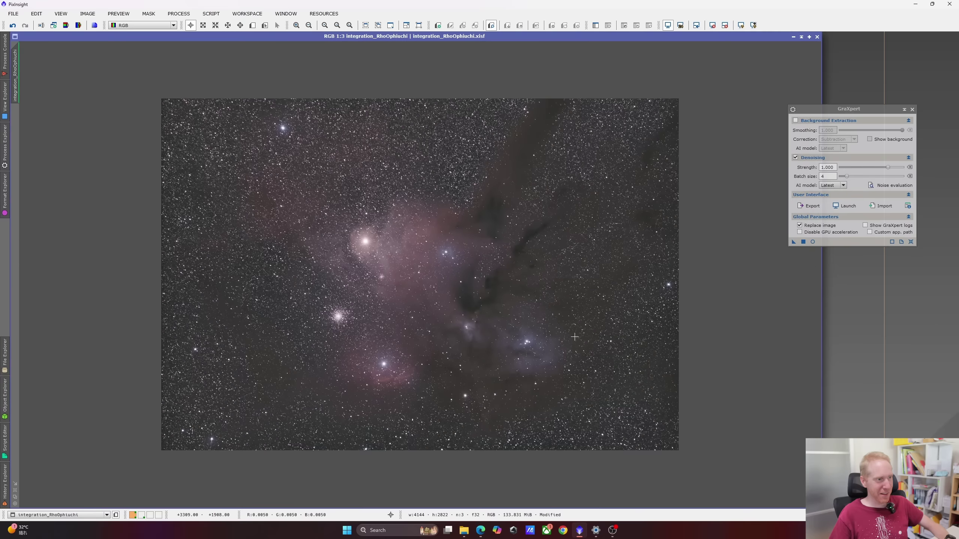
pyautogui.scroll(1, 435, 270)
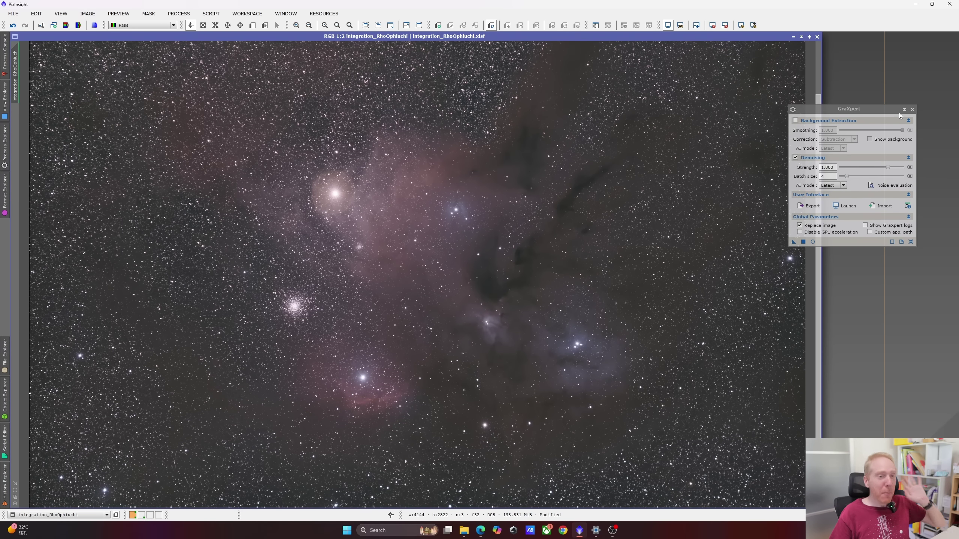
pyautogui.click(912, 109)
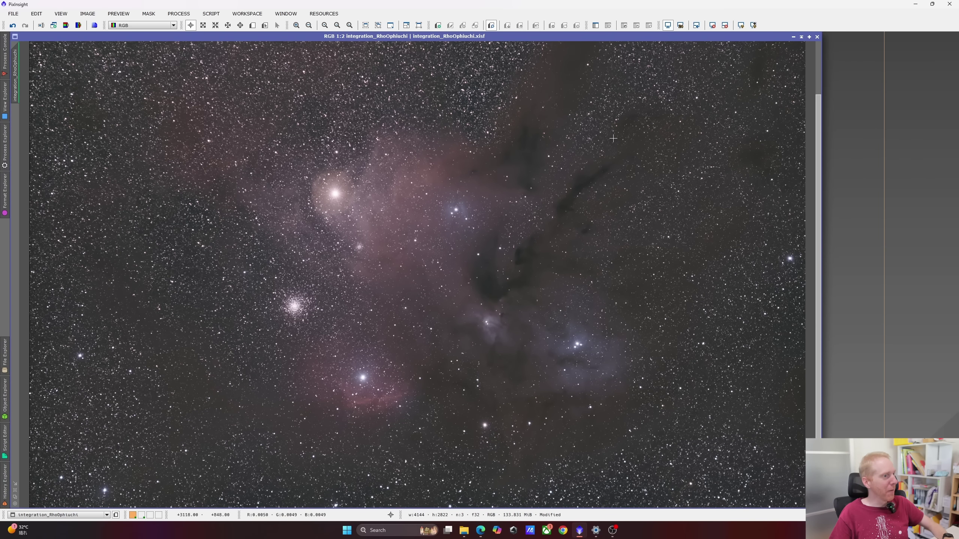
# Sharpen integration_RhoOphiuchi with BlurXTerminator at Sharpen Stars 0.44 and Sharpen Nonstellar 0.50, and compare it with the unsharpened version.
pyautogui.click(5, 147)
pyautogui.scroll(9, 55, 176)
pyautogui.scroll(3, 56, 177)
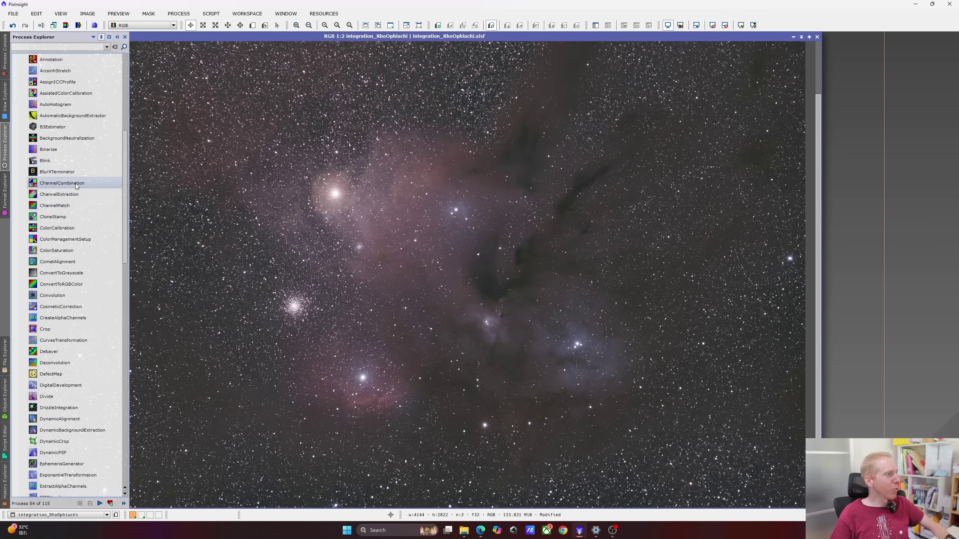
pyautogui.click(59, 170)
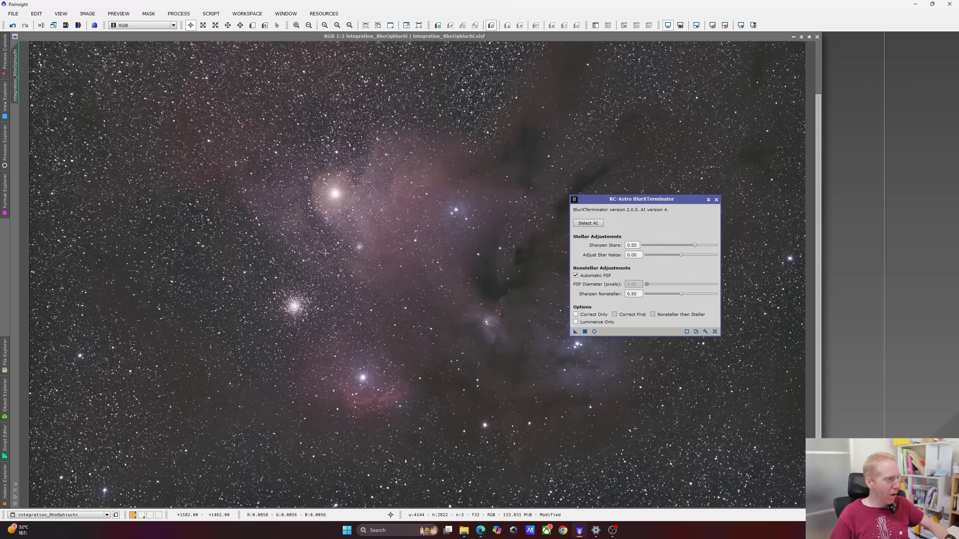
pyautogui.moveTo(694, 246); pyautogui.dragTo(689, 246)
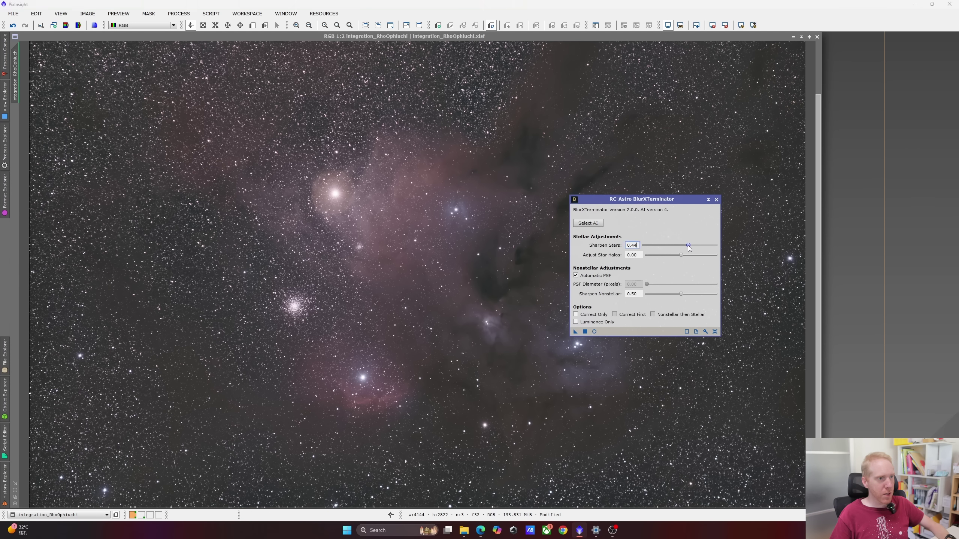
pyautogui.click(576, 332)
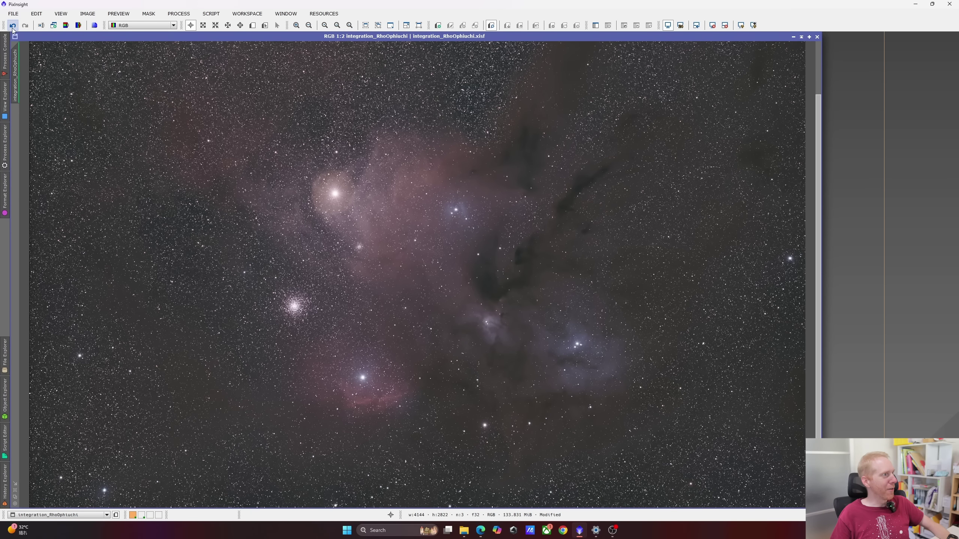
pyautogui.click(13, 27)
pyautogui.click(27, 26)
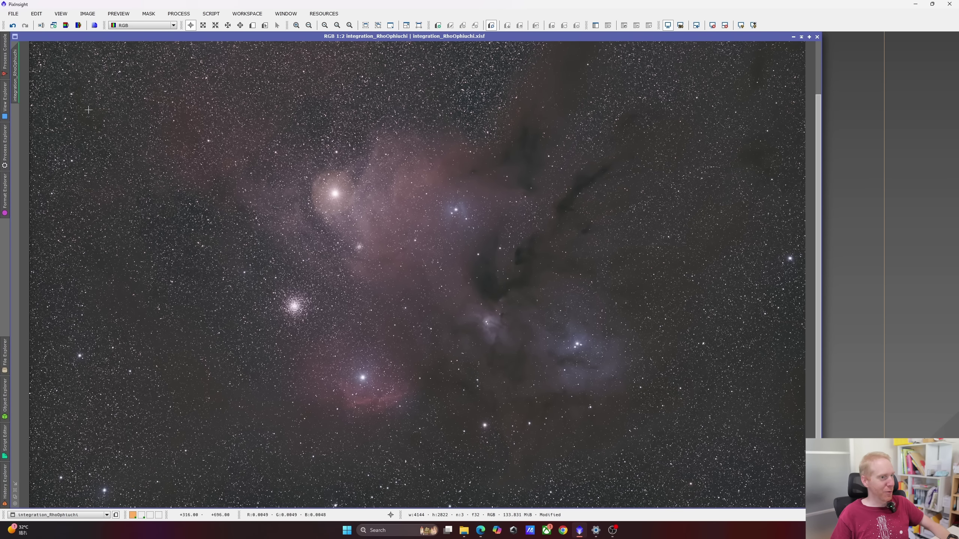
# Bring the saved process icons beside the integration_RhoOphiuchi window into view and look through the SetiAstro scripts.
pyautogui.click(810, 37)
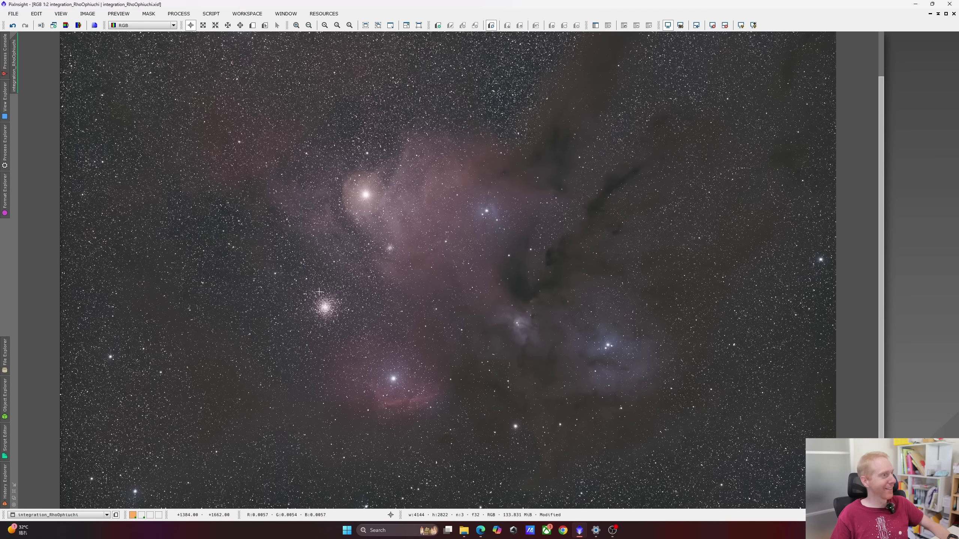
pyautogui.hotkey('ctrl', 'F5')
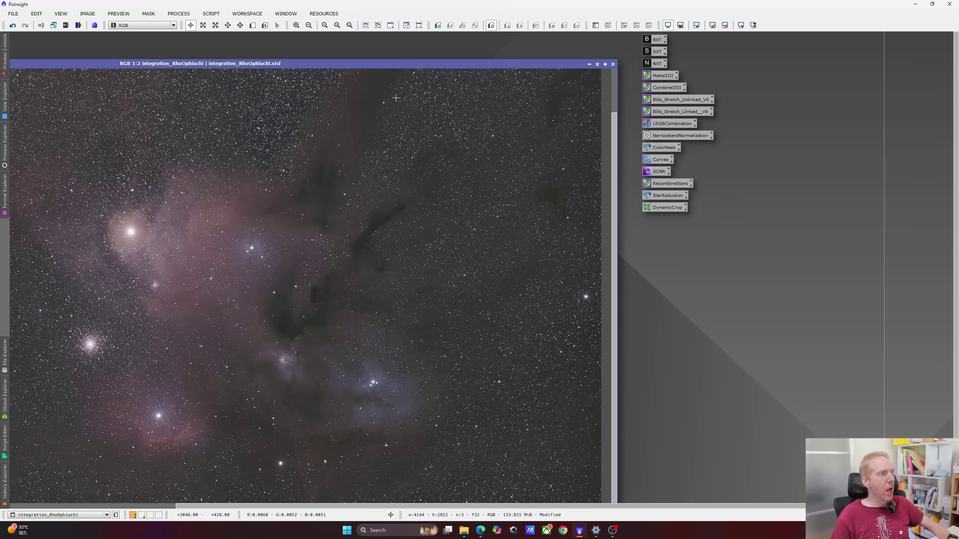
pyautogui.click(260, 17)
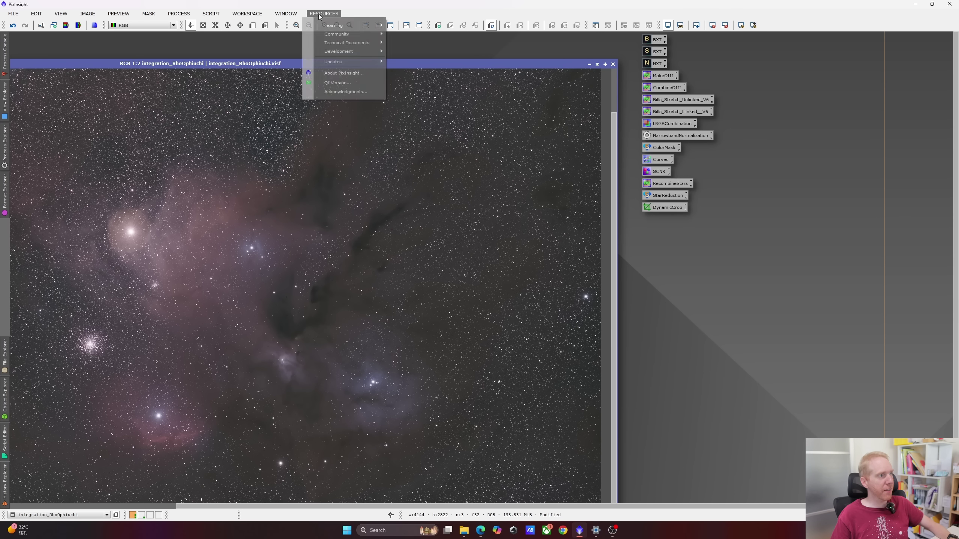
pyautogui.moveTo(210, 13)
pyautogui.moveTo(245, 128)
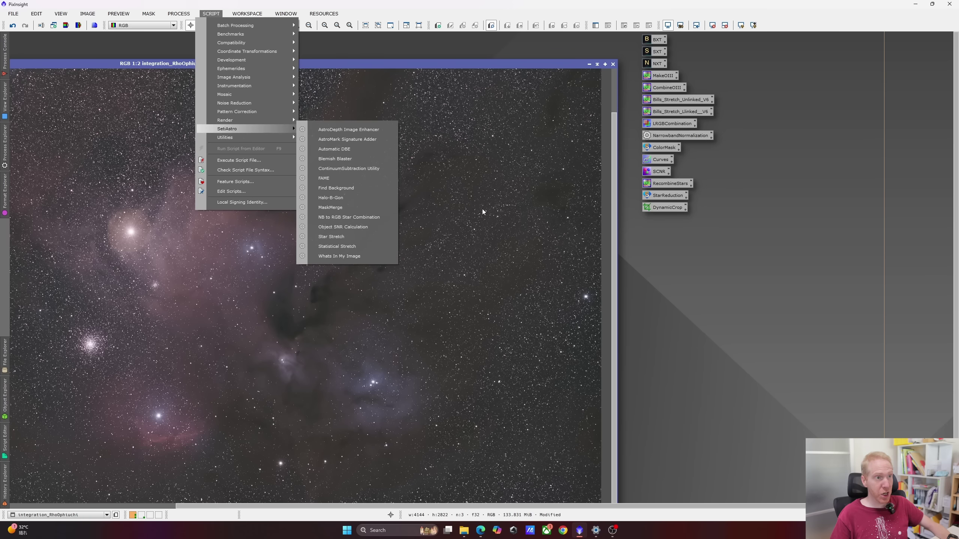
pyautogui.click(776, 128)
# Stretch integration_RhoOphiuchi permanently with the saved Bills_Stretch_Linked__V6 process, remove the display stretch, and maximize the image window.
pyautogui.click(678, 113)
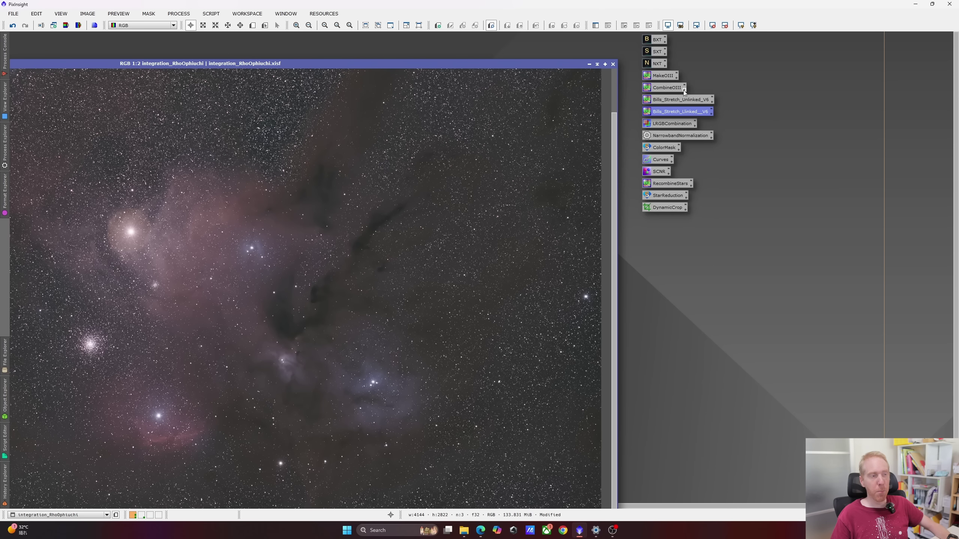
pyautogui.moveTo(693, 115); pyautogui.dragTo(405, 268)
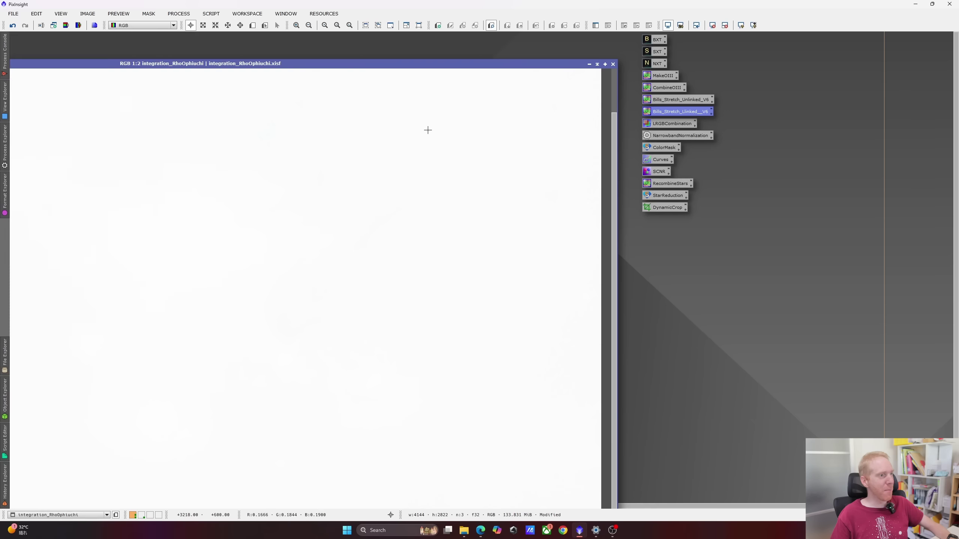
pyautogui.click(711, 26)
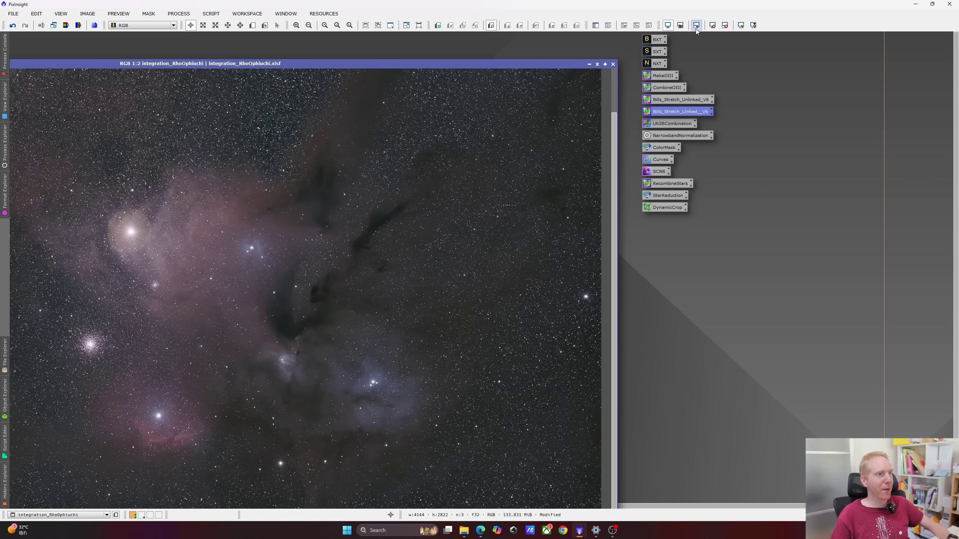
pyautogui.doubleClick(399, 62)
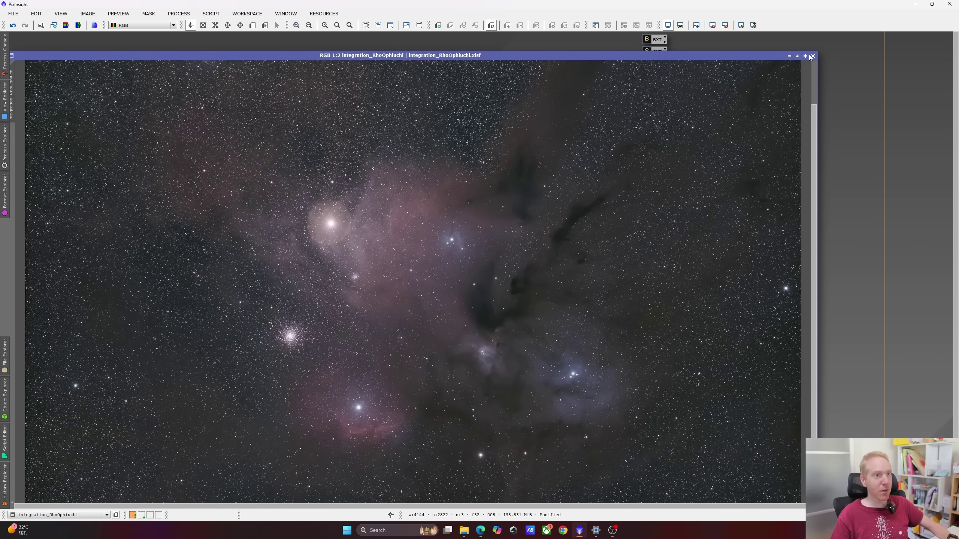
pyautogui.click(805, 56)
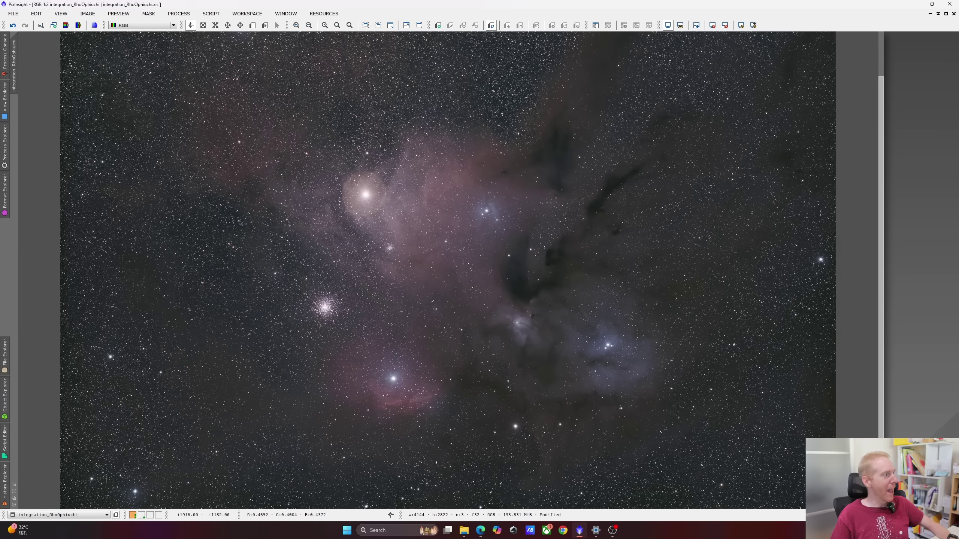
# Remove the stars from integration_RhoOphiuchi with StarXTerminator, generating an unscreened star image.
pyautogui.click(4, 148)
pyautogui.scroll(-8, 53, 255)
pyautogui.scroll(-3, 73, 410)
pyautogui.doubleClick(64, 453)
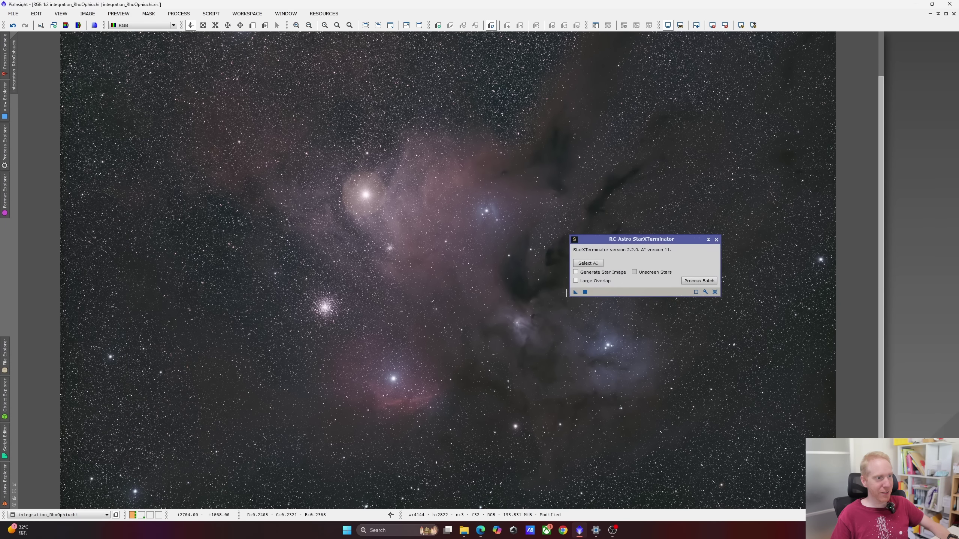
pyautogui.click(611, 273)
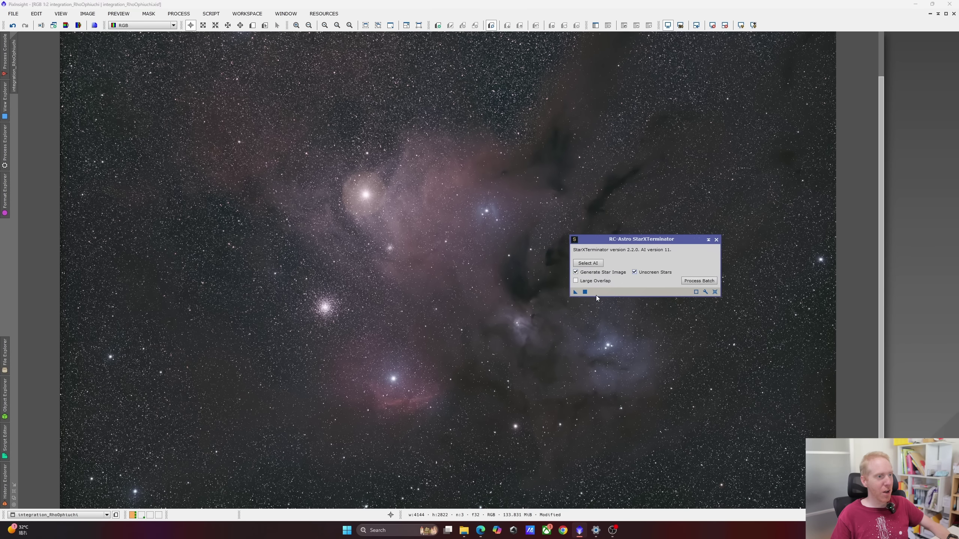
pyautogui.click(574, 292)
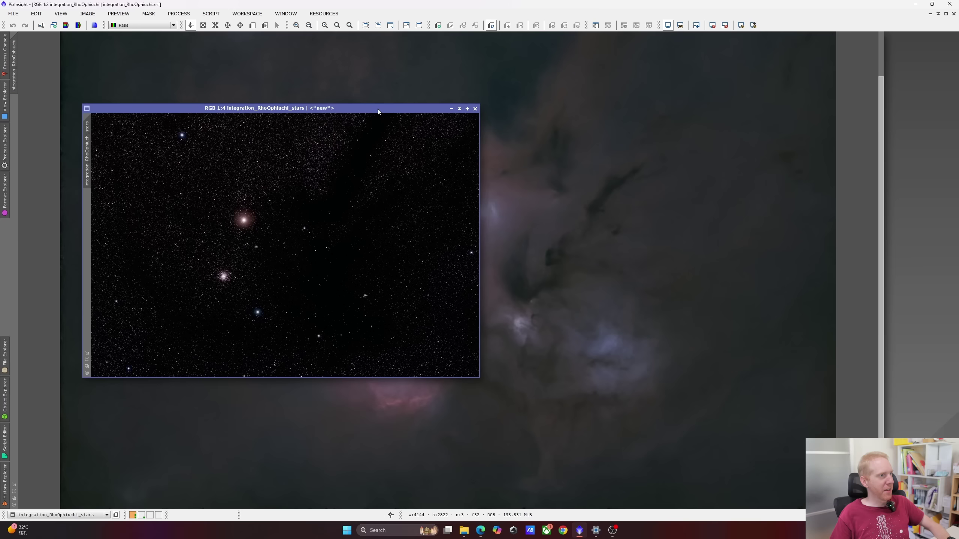
# Minimize integration_RhoOphiuchi_stars, park its icon beside the starless image, and inspect the starless nebula.
pyautogui.moveTo(362, 108); pyautogui.dragTo(649, 114)
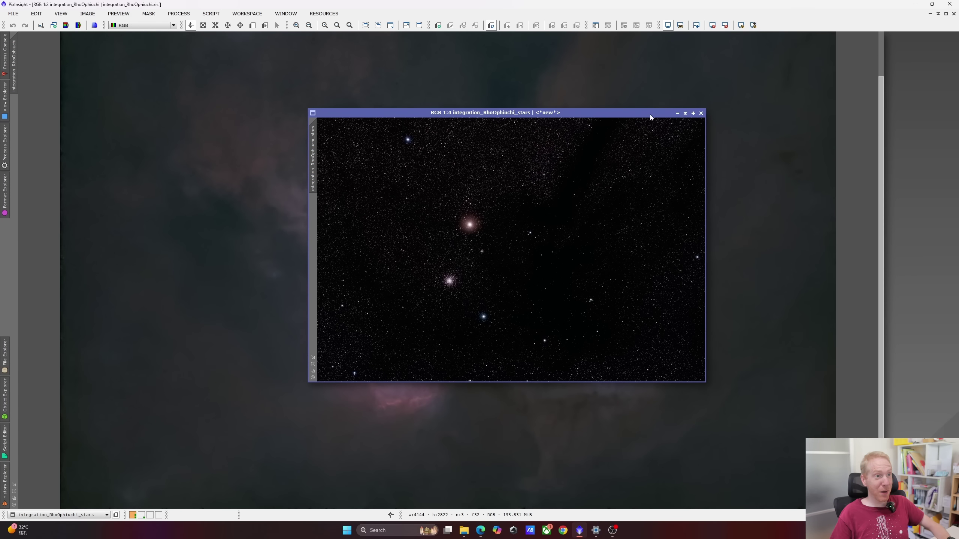
pyautogui.click(678, 114)
pyautogui.moveTo(534, 249); pyautogui.dragTo(936, 297)
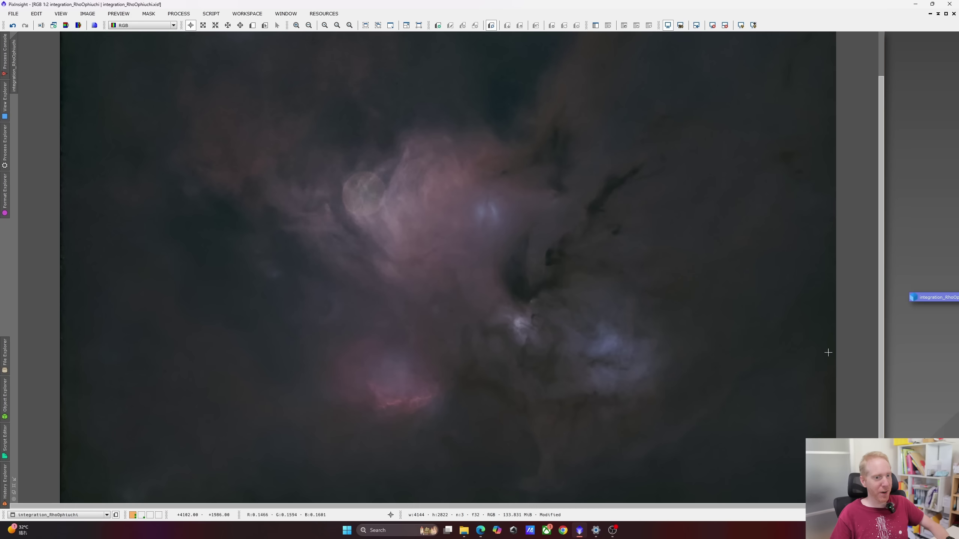
pyautogui.scroll(-1, 457, 313)
pyautogui.scroll(1, 457, 313)
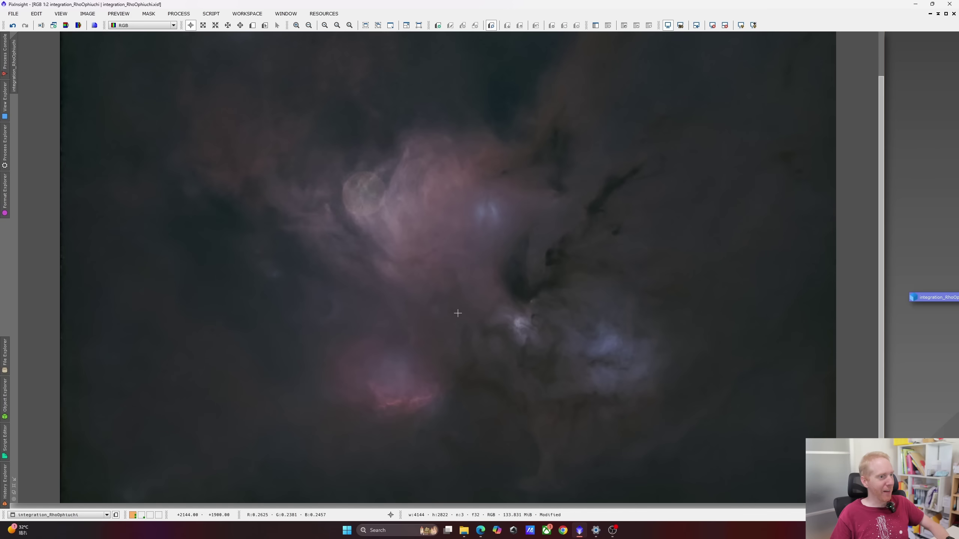
pyautogui.click(547, 234)
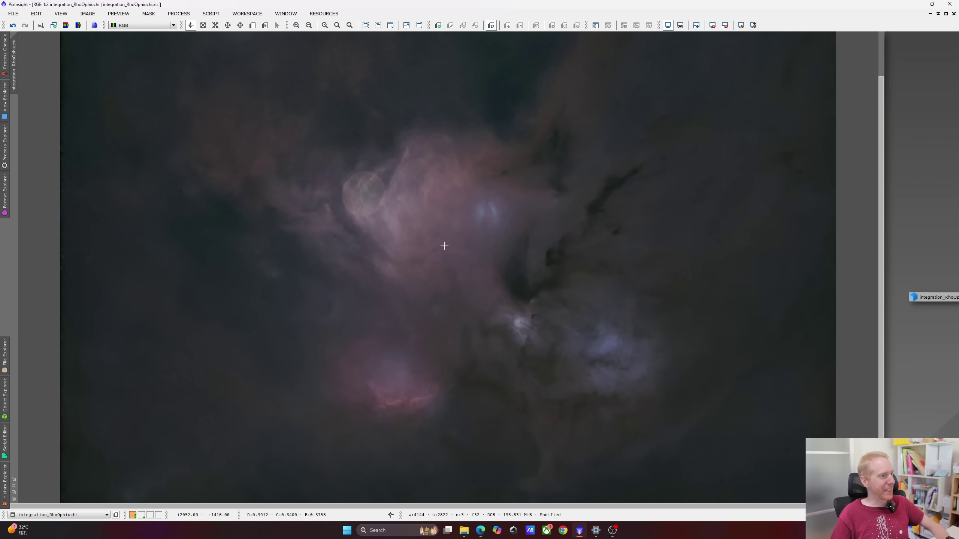
# Open CurvesTransformation with a real-time preview and add points on the RGB/K diagonal near its quarter, middle and three-quarter positions.
pyautogui.click(4, 147)
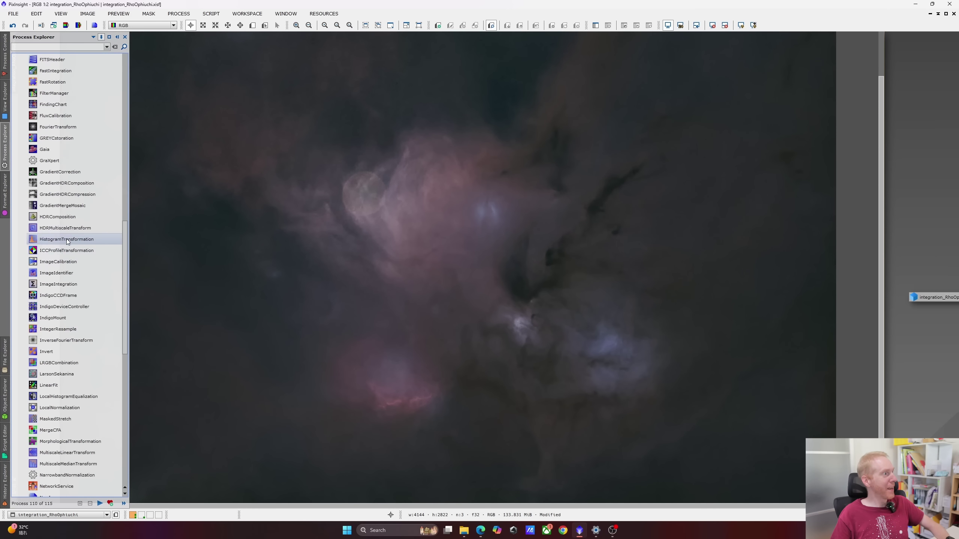
pyautogui.scroll(9, 75, 242)
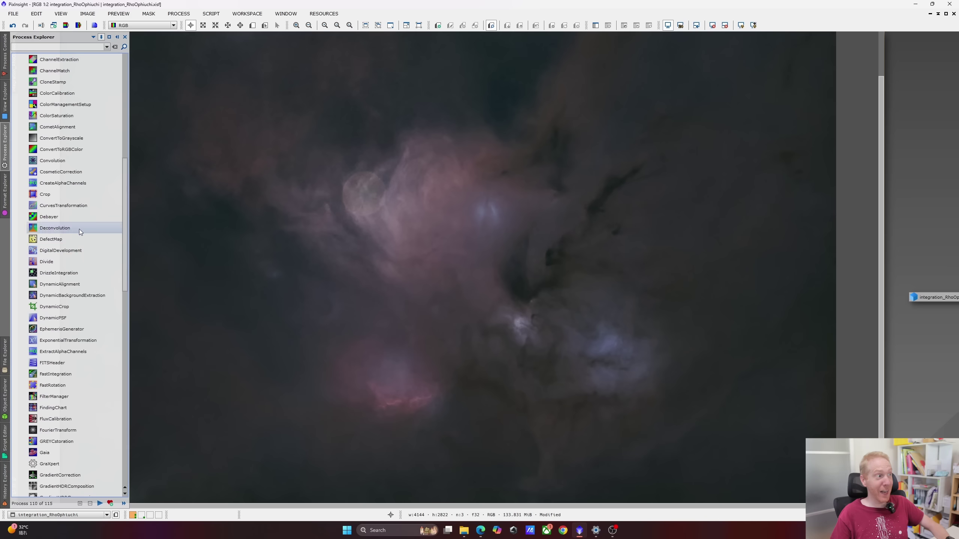
pyautogui.doubleClick(74, 207)
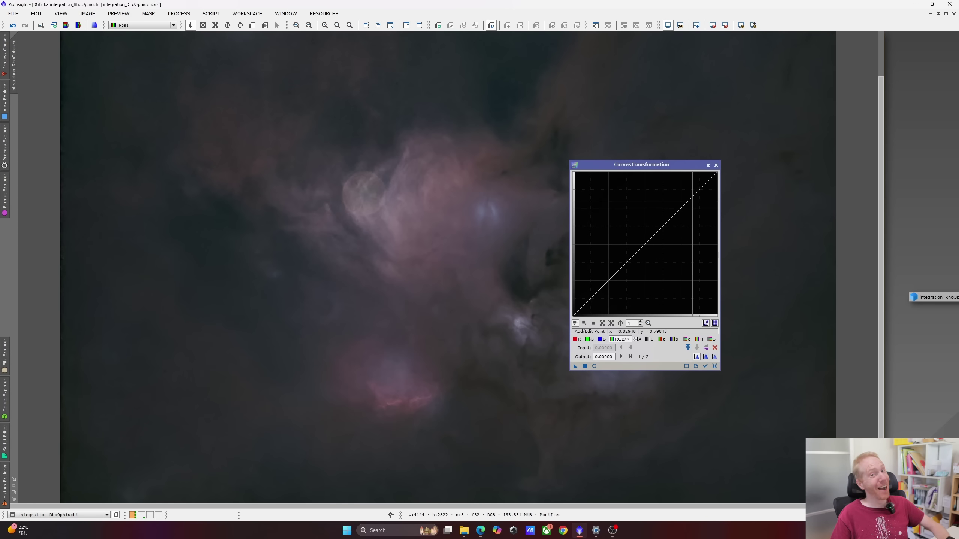
pyautogui.click(681, 208)
pyautogui.click(645, 244)
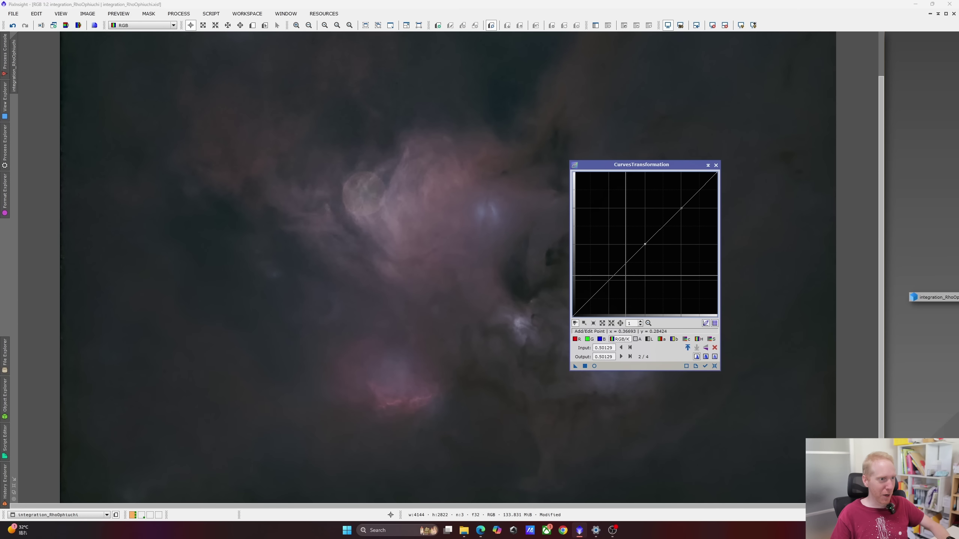
pyautogui.click(610, 279)
pyautogui.click(594, 366)
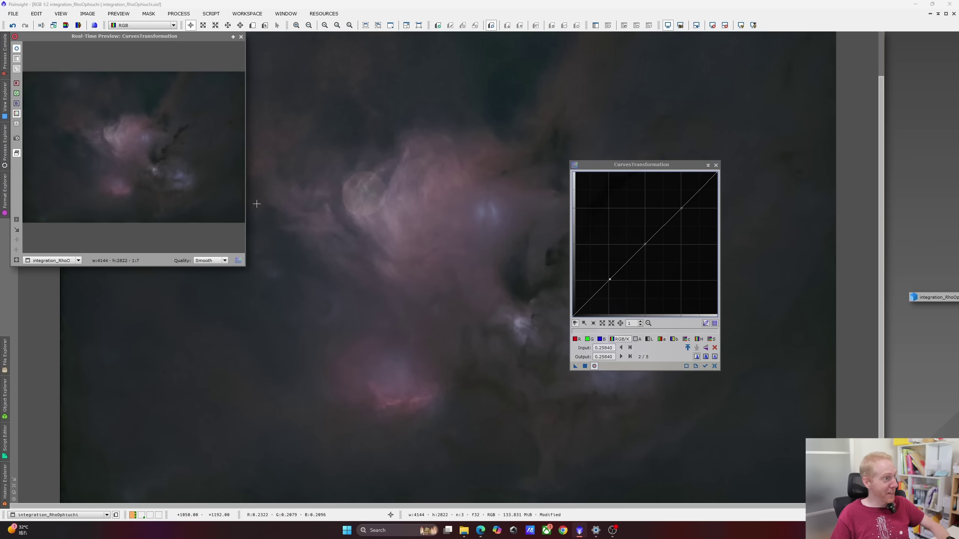
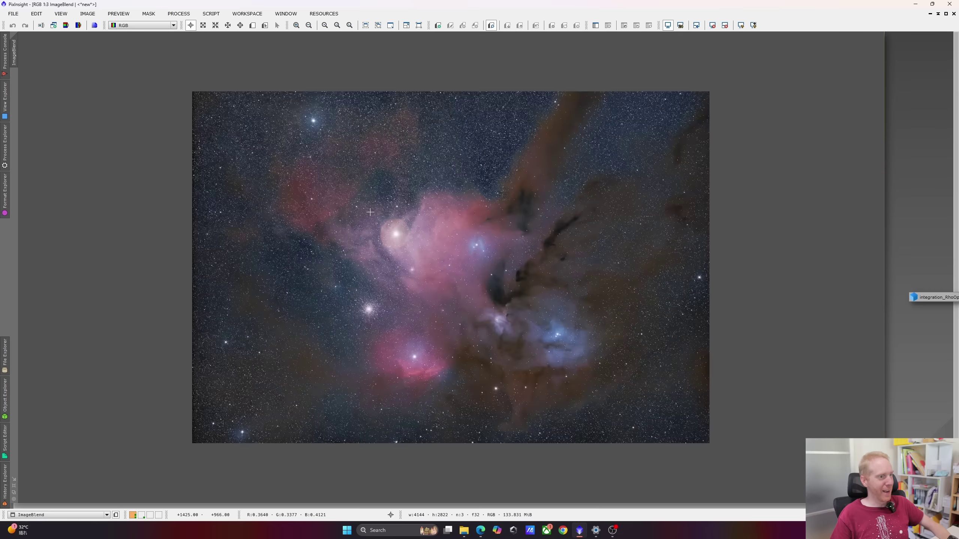
# Reduce the stars of ImageBlend with the StarReduction script, using integration_RhoOphiuchi as the starless view and Star Method in Strong mode.
pyautogui.scroll(-1, 376, 205)
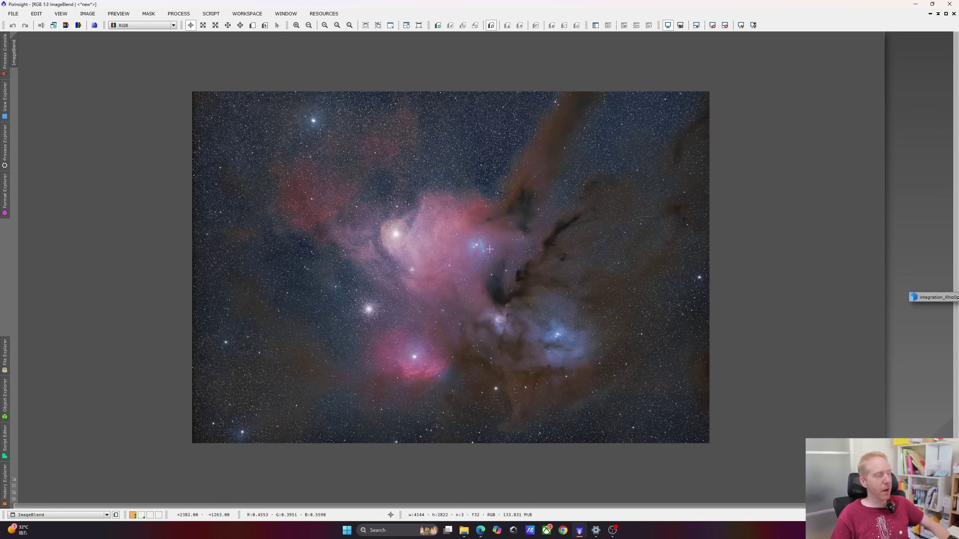
pyautogui.click(211, 14)
pyautogui.moveTo(246, 136)
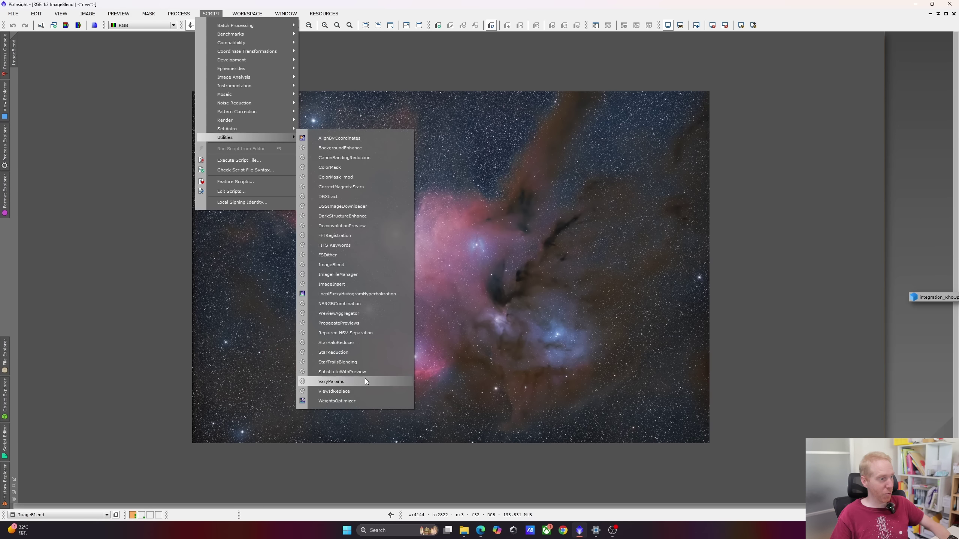
pyautogui.click(343, 352)
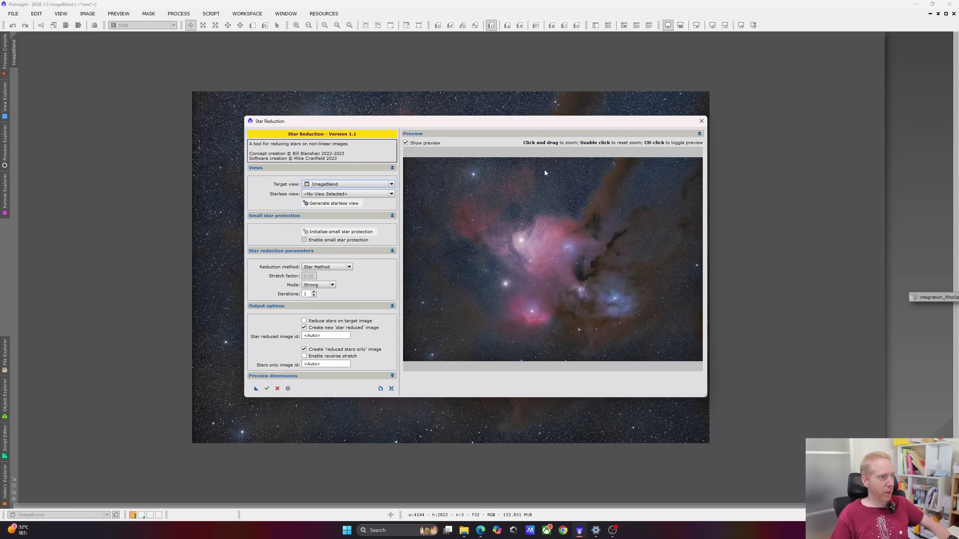
pyautogui.click(344, 194)
pyautogui.click(345, 194)
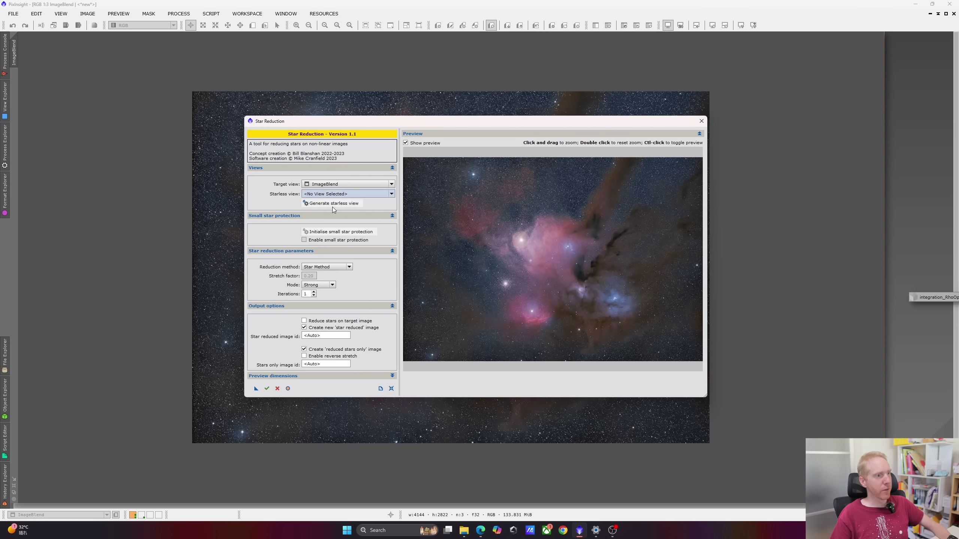
pyautogui.press('Down')
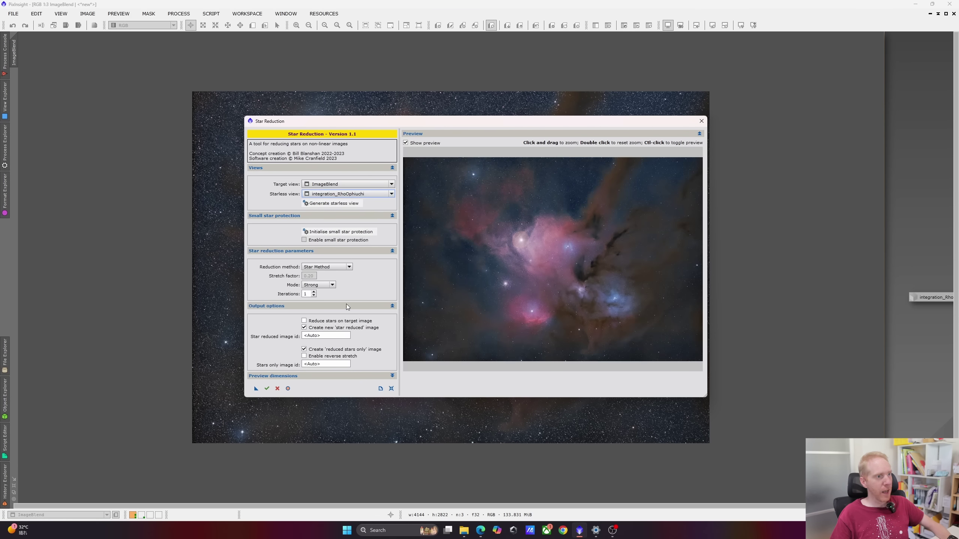
pyautogui.click(266, 388)
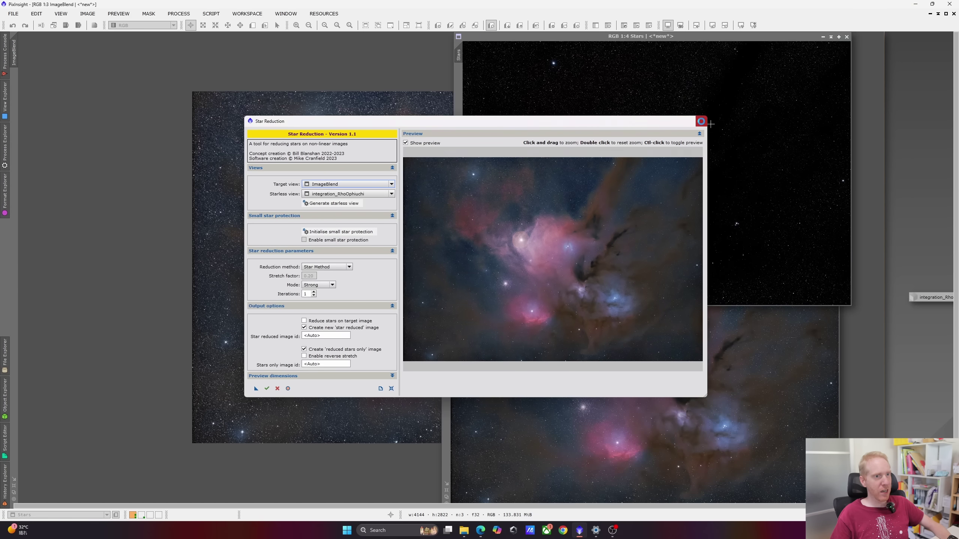
# Close the Star Reduction script and the Stars image, maximize StarReduced, and inspect the reduced stars.
pyautogui.click(701, 121)
pyautogui.click(847, 37)
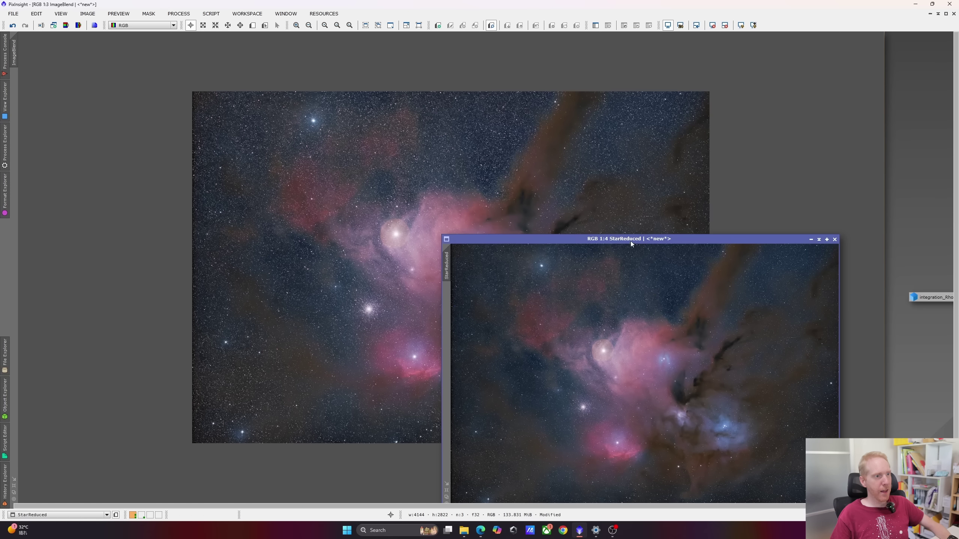
pyautogui.moveTo(632, 243); pyautogui.dragTo(480, 95)
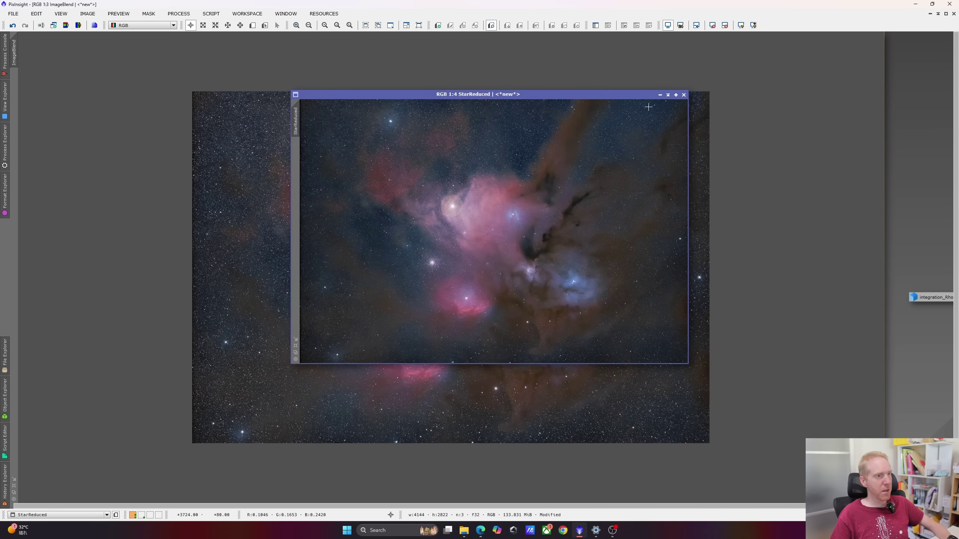
pyautogui.click(676, 95)
pyautogui.scroll(1, 438, 161)
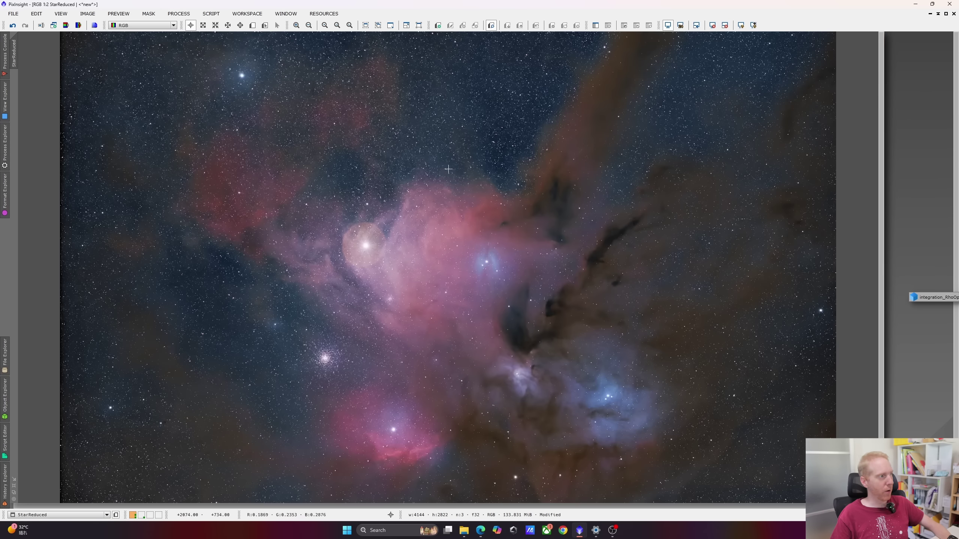
pyautogui.scroll(-1, 468, 170)
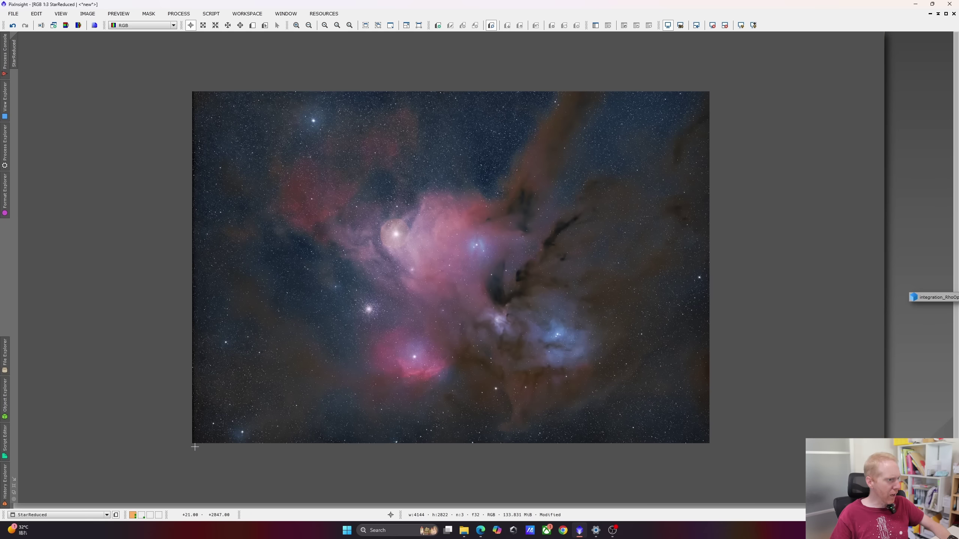
# Crop the dark left border off StarReduced with DynamicCrop, keeping an area of 4078 by 2814 pixels, and close the process.
pyautogui.click(4, 146)
pyautogui.scroll(8, 72, 177)
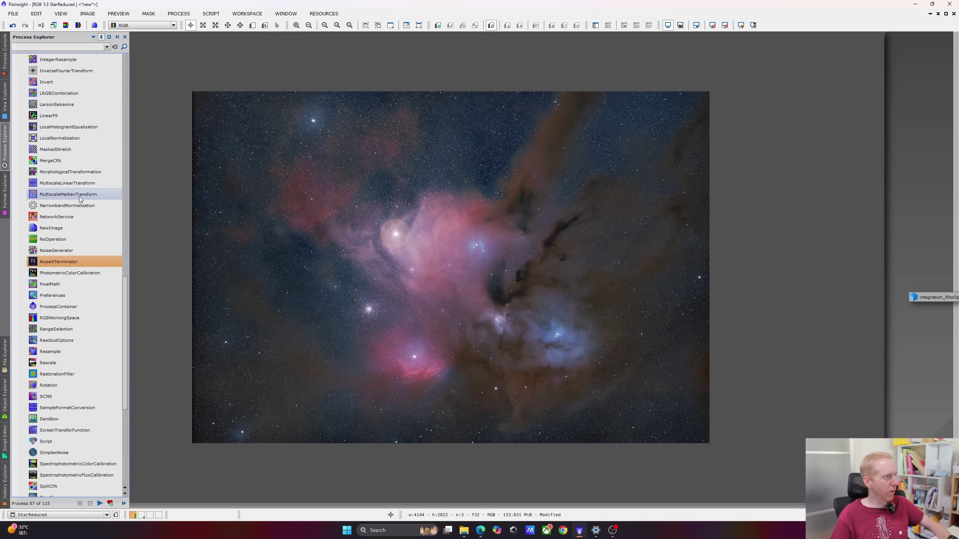
pyautogui.scroll(8, 72, 177)
pyautogui.doubleClick(59, 138)
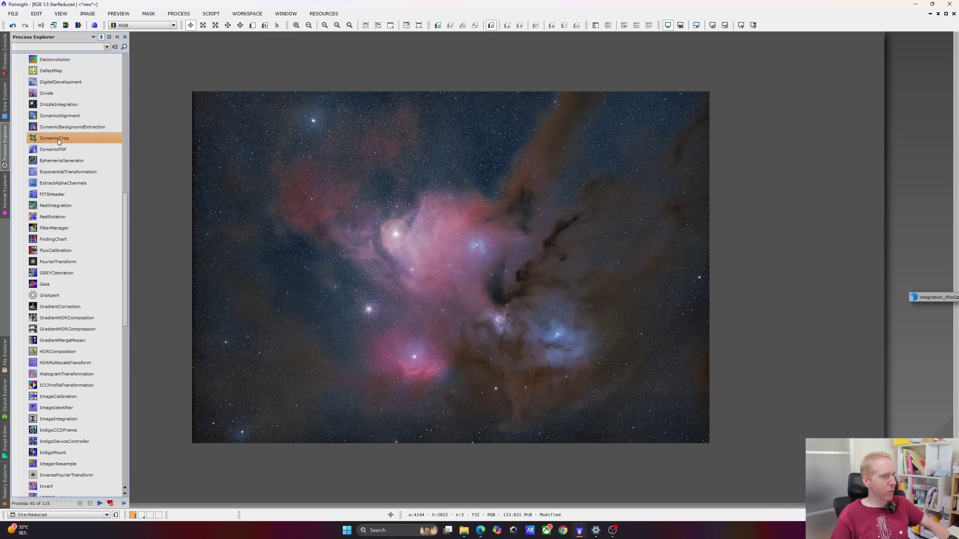
pyautogui.moveTo(200, 97); pyautogui.dragTo(710, 443)
pyautogui.moveTo(533, 96); pyautogui.dragTo(522, 92)
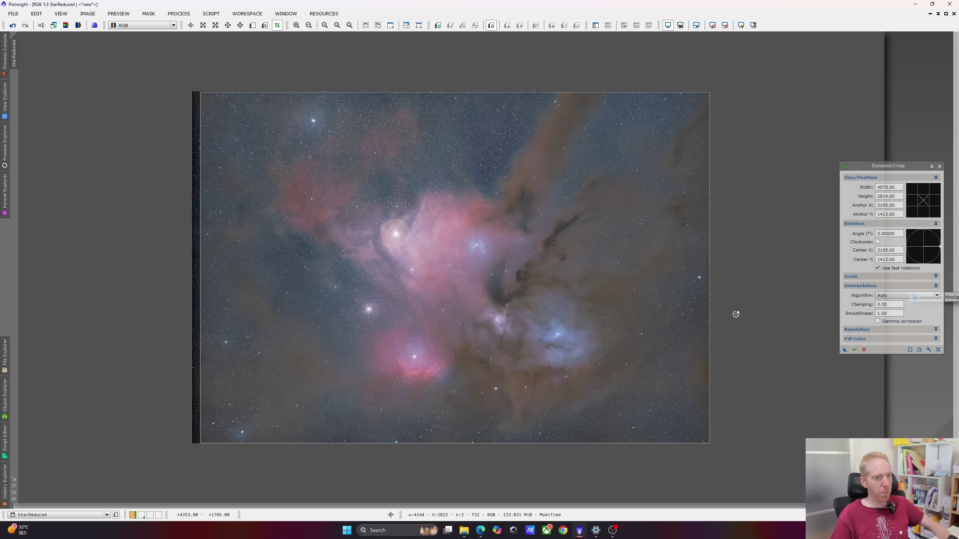
pyautogui.click(854, 350)
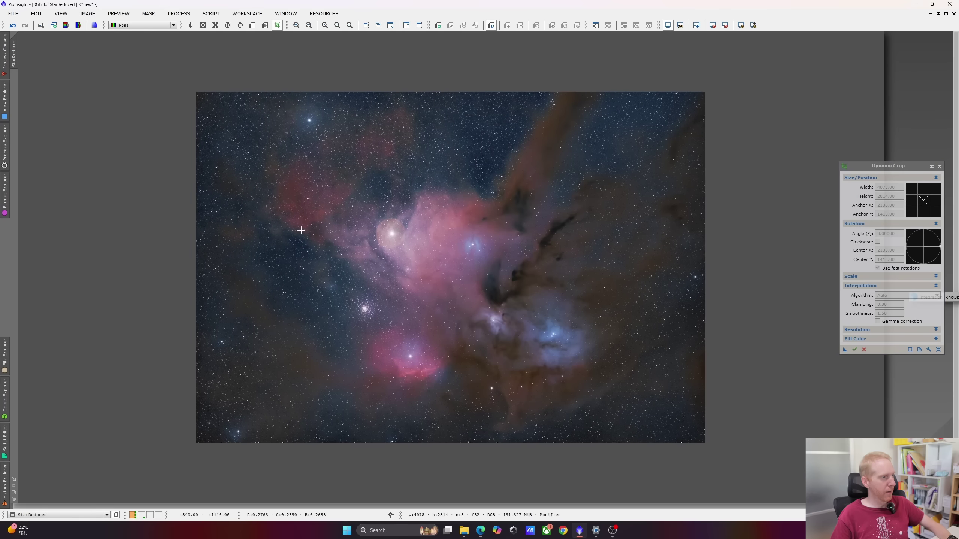
pyautogui.click(939, 166)
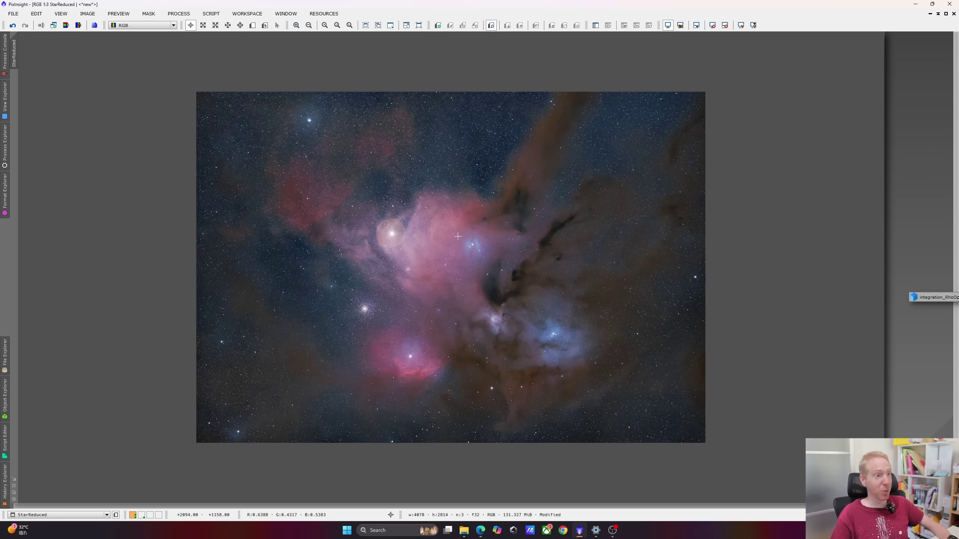
# Restore StarReduced to a floating window, move it into a free corner, and enlarge it to show the whole image.
pyautogui.click(947, 14)
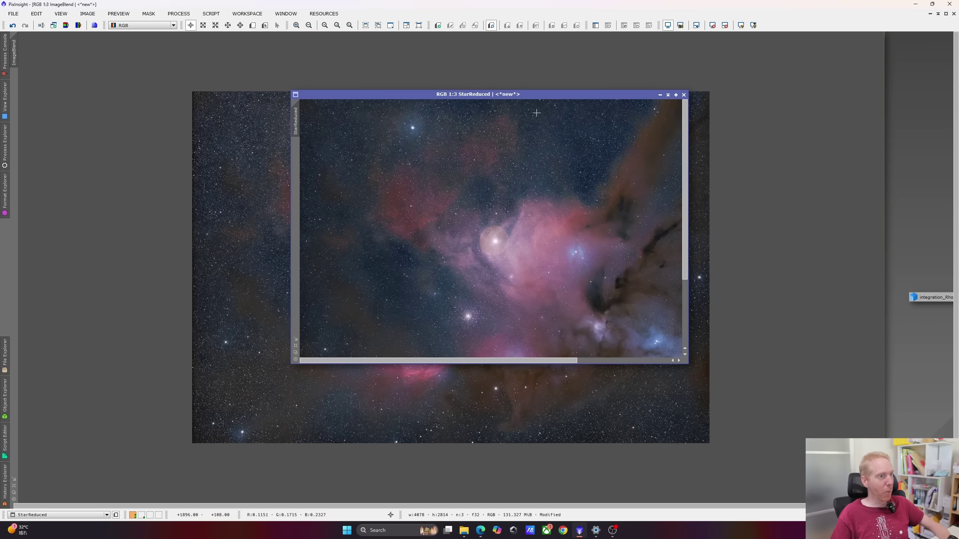
pyautogui.moveTo(487, 95); pyautogui.dragTo(217, 39)
pyautogui.moveTo(408, 306); pyautogui.dragTo(532, 400)
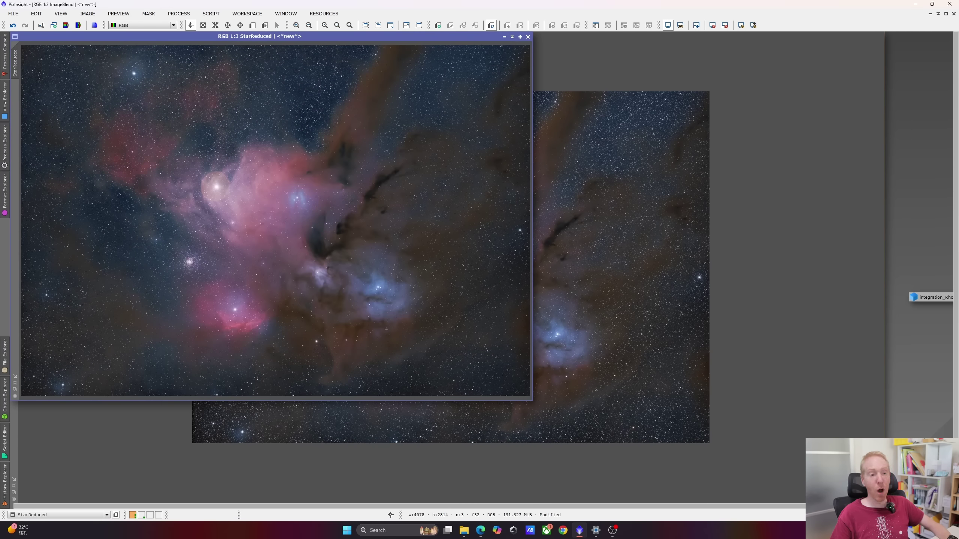
# Restore the minimized integration_processed_denoise image beside StarReduced and enlarge its window to a comparable size at 1:3 zoom.
pyautogui.doubleClick(853, 480)
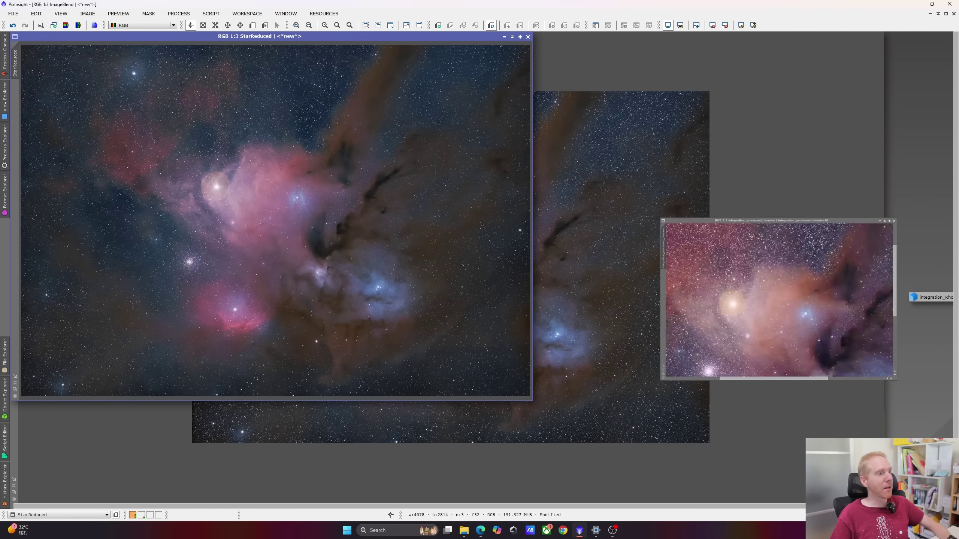
pyautogui.scroll(-2, 760, 231)
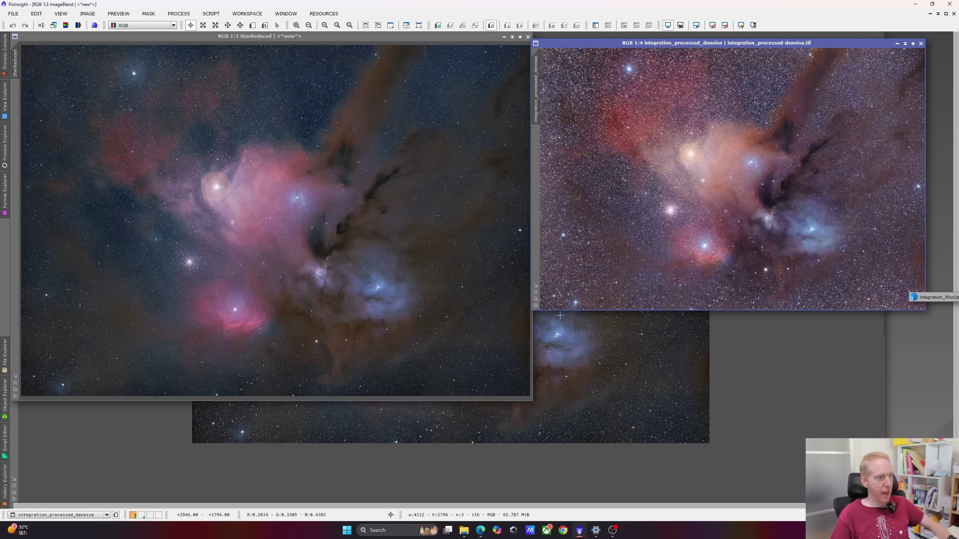
pyautogui.moveTo(560, 310); pyautogui.dragTo(566, 390)
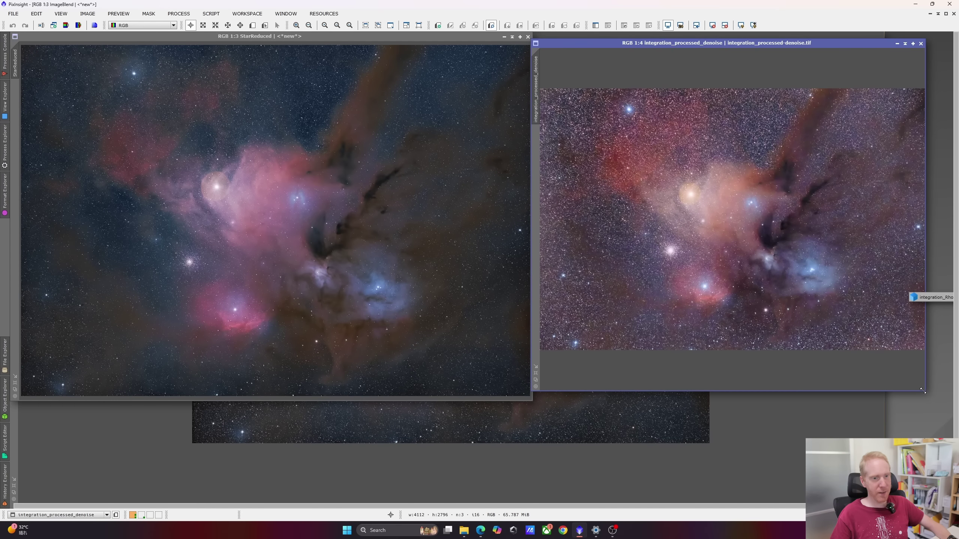
pyautogui.moveTo(922, 391); pyautogui.dragTo(954, 400)
pyautogui.scroll(1, 791, 283)
pyautogui.scroll(-1, 790, 283)
pyautogui.scroll(1, 804, 245)
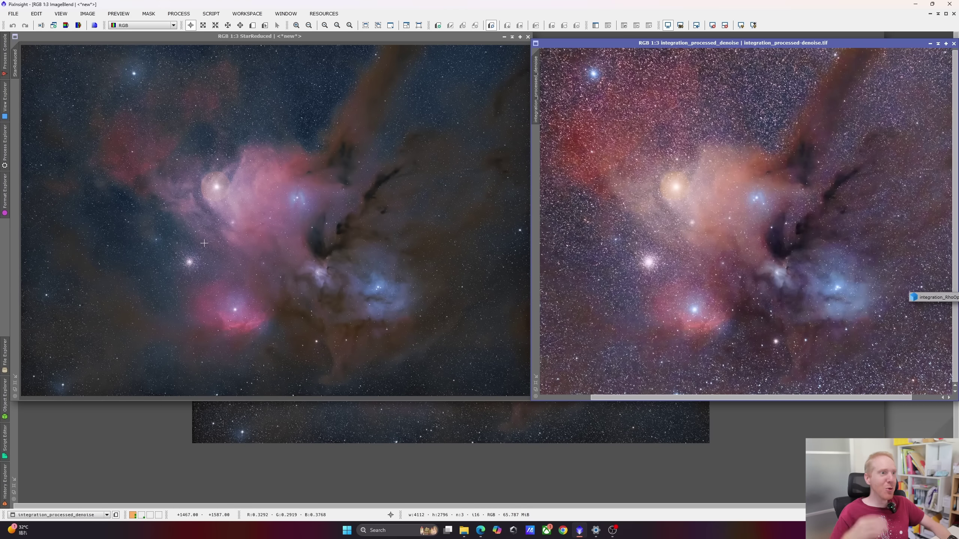
# Compare StarReduced with integration_processed_denoise at 1:1 in two nebula regions, matching both views' zoom and position, and return to the full view.
pyautogui.scroll(2, 244, 182)
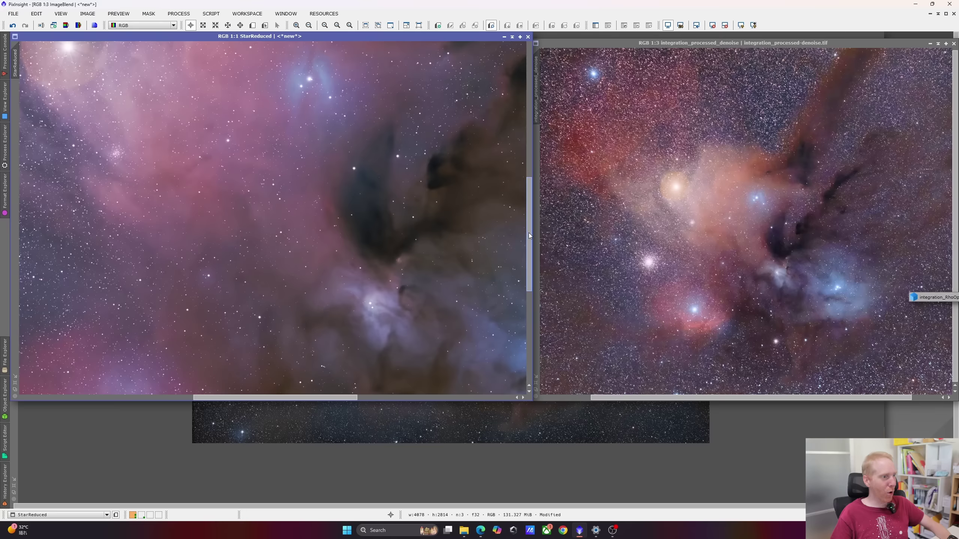
pyautogui.moveTo(527, 233); pyautogui.dragTo(528, 253)
pyautogui.moveTo(21, 74); pyautogui.dragTo(538, 86)
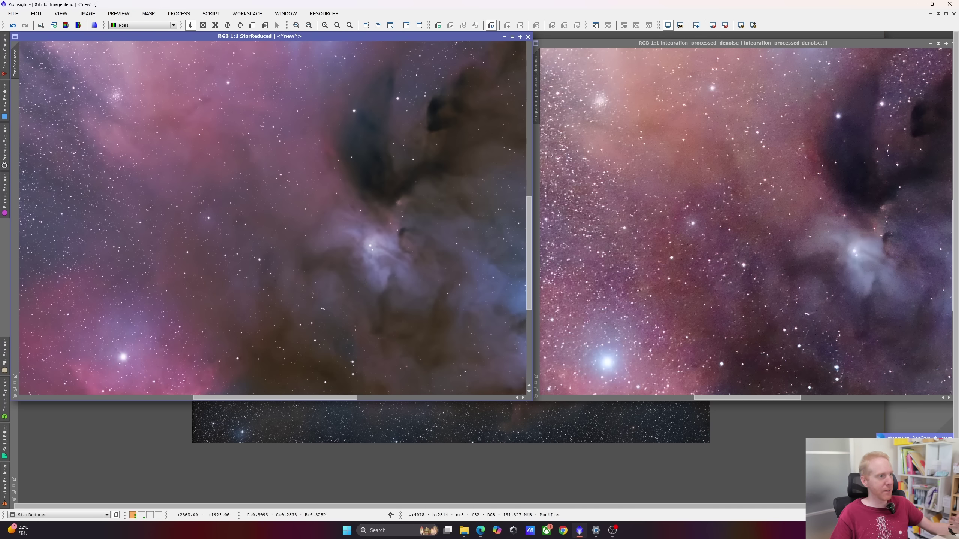
pyautogui.scroll(-2, 289, 125)
pyautogui.scroll(2, 269, 118)
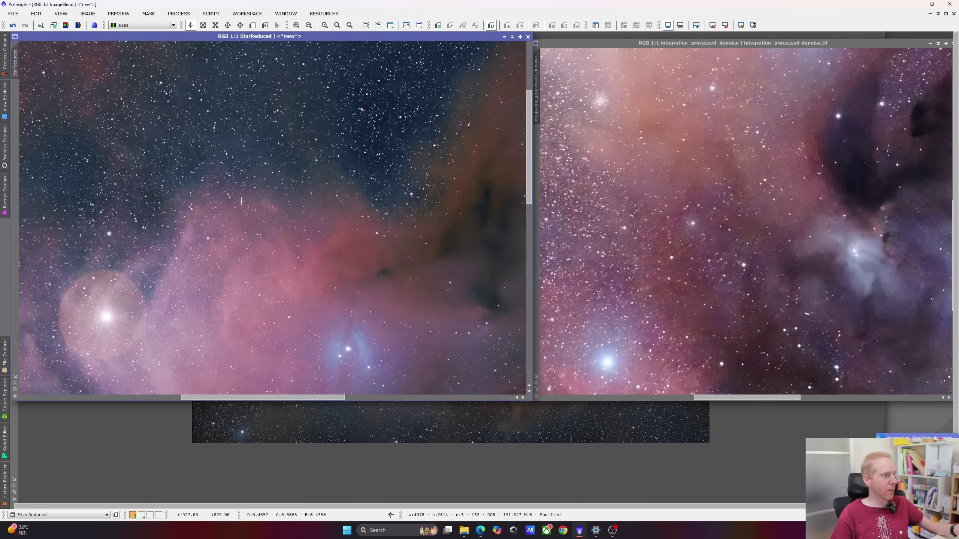
pyautogui.moveTo(15, 57); pyautogui.dragTo(538, 75)
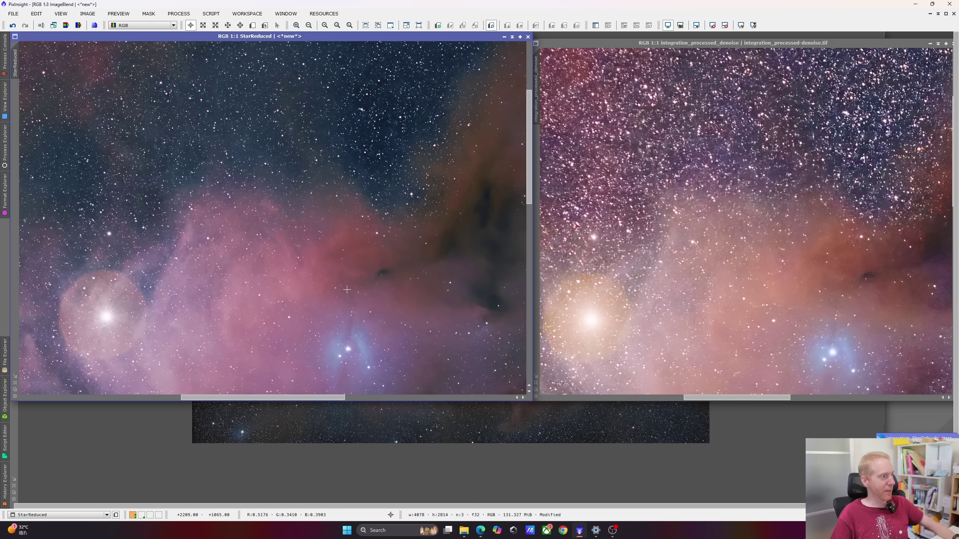
pyautogui.scroll(-2, 476, 249)
pyautogui.scroll(-2, 923, 288)
pyautogui.scroll(-1, 924, 288)
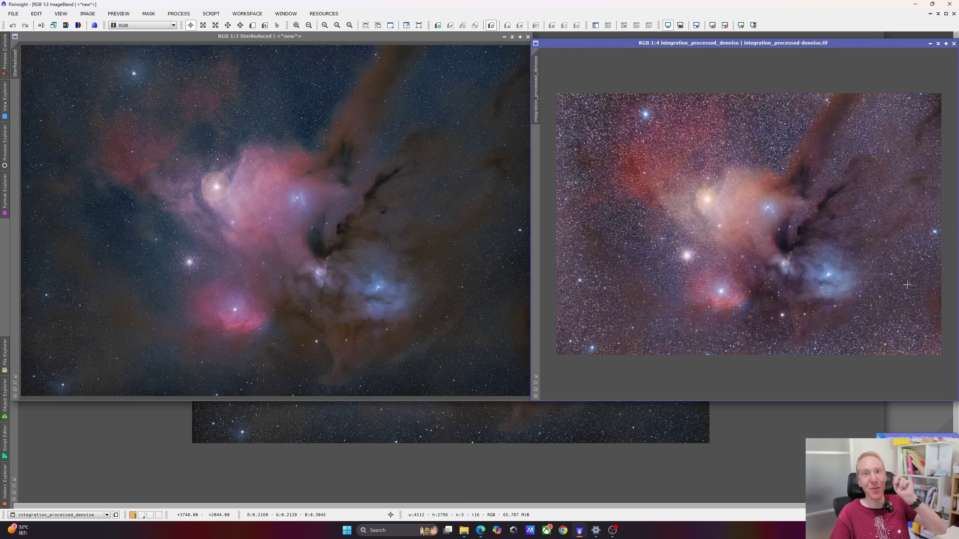
# Switch to the second workspace and remove the display stretch from light_BINNING_1_integration_ABE.
pyautogui.click(142, 515)
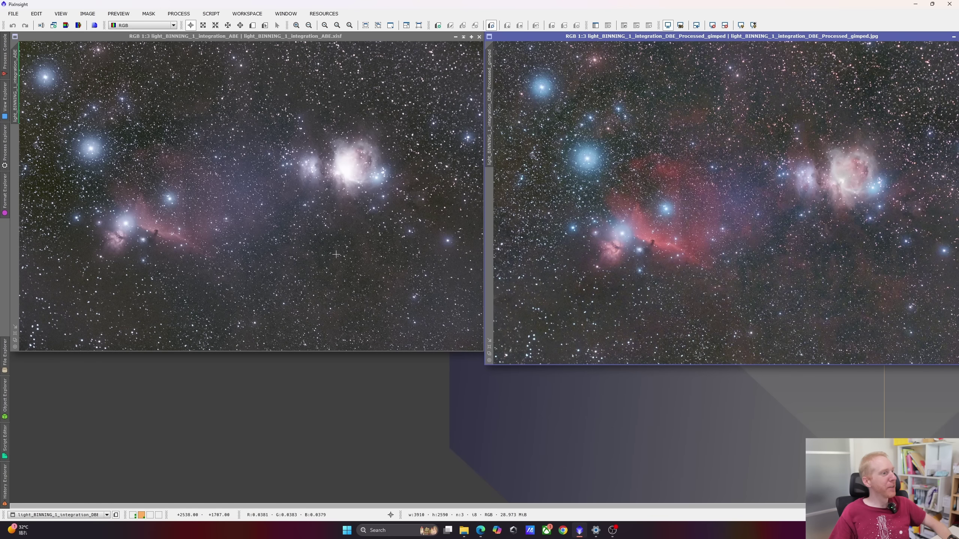
pyautogui.click(257, 93)
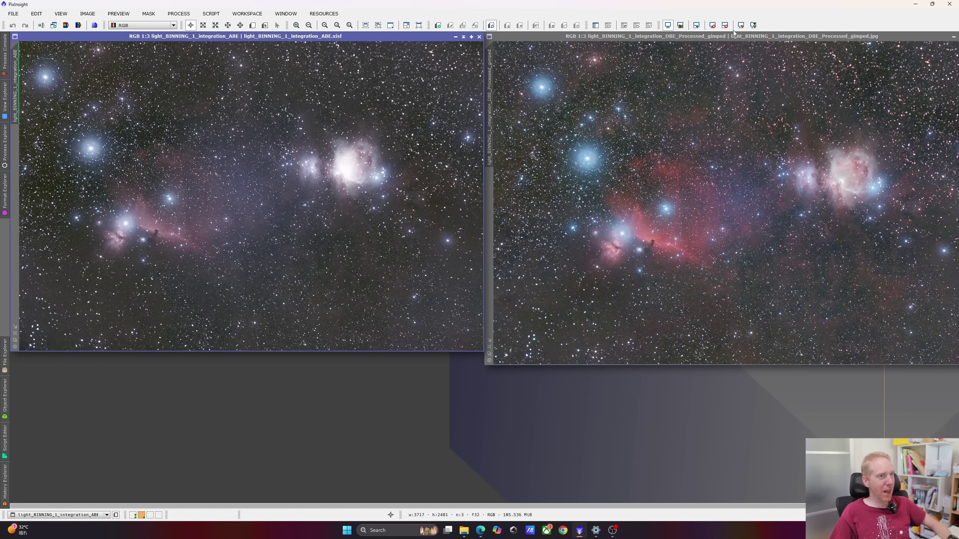
pyautogui.click(711, 26)
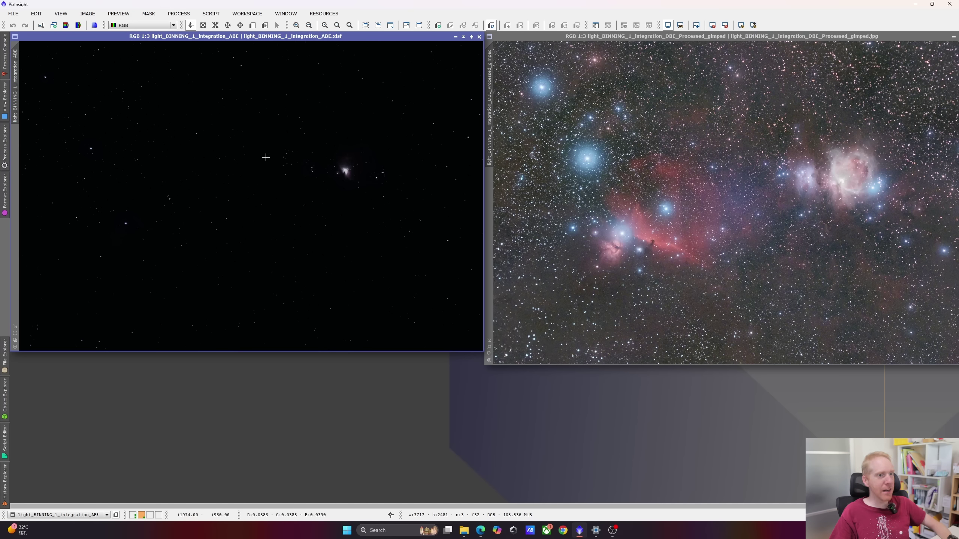
# Maximize the processed gimped Orion image and examine star shapes and noise near its upper corners at 2:1 zoom.
pyautogui.click(957, 156)
pyautogui.moveTo(868, 37); pyautogui.dragTo(777, 69)
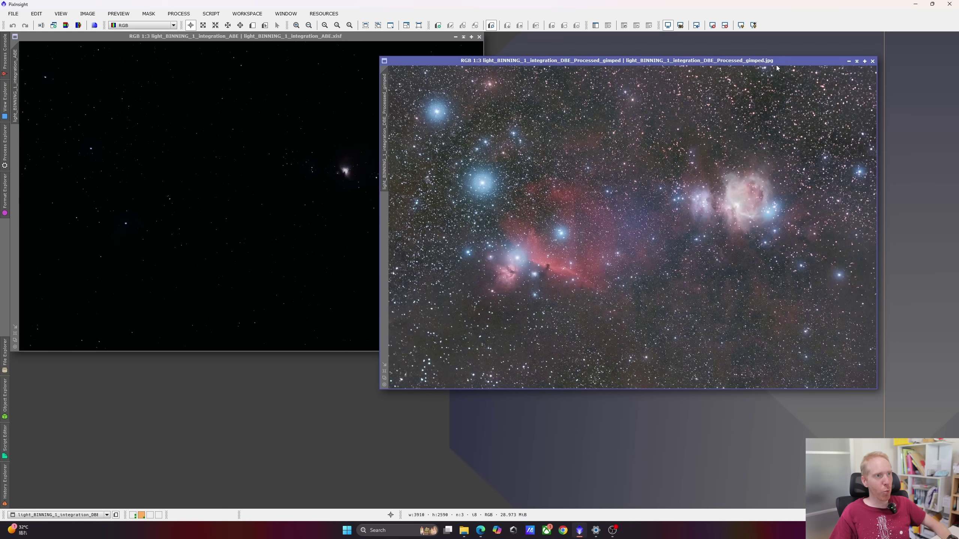
pyautogui.click(865, 62)
pyautogui.scroll(1, 413, 308)
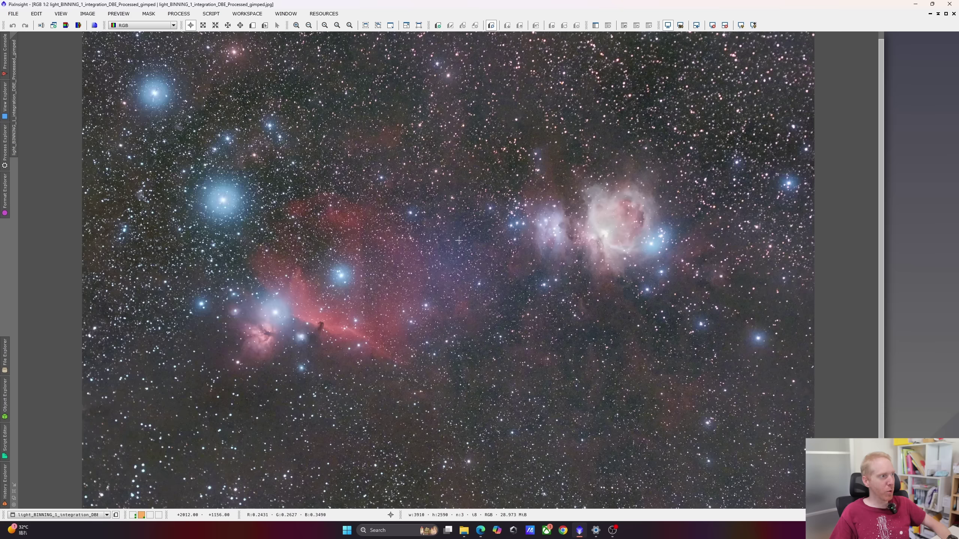
pyautogui.scroll(1, 476, 266)
pyautogui.moveTo(506, 508); pyautogui.dragTo(783, 506)
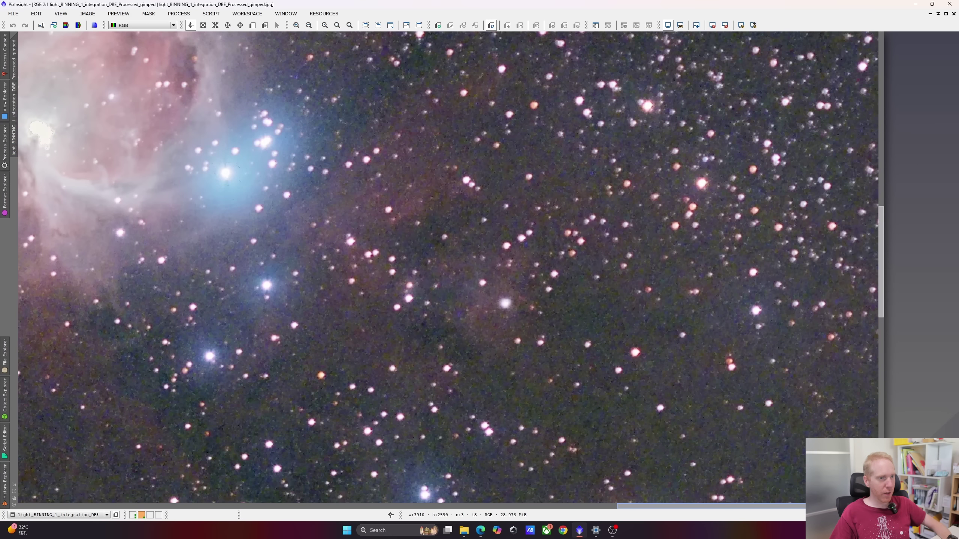
pyautogui.moveTo(881, 275); pyautogui.dragTo(883, 64)
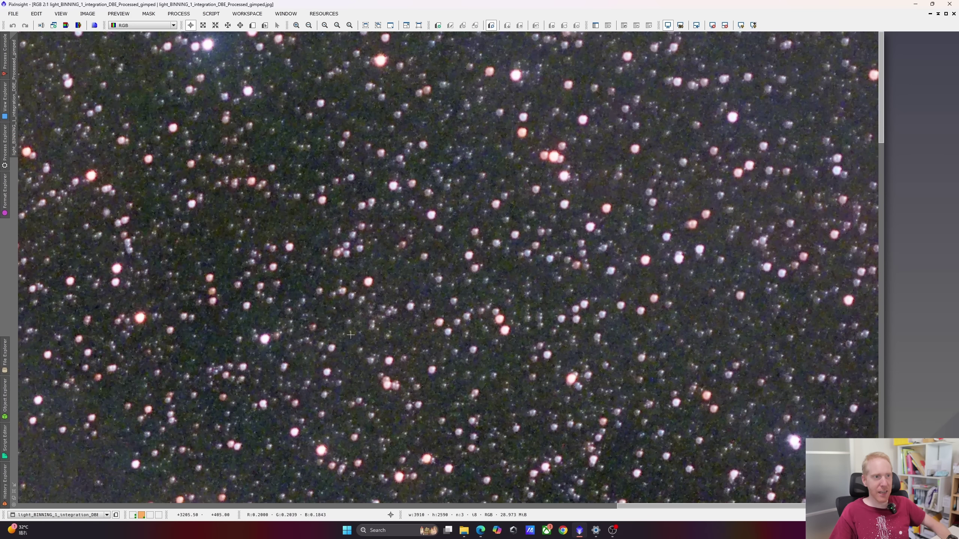
pyautogui.scroll(-3, 668, 204)
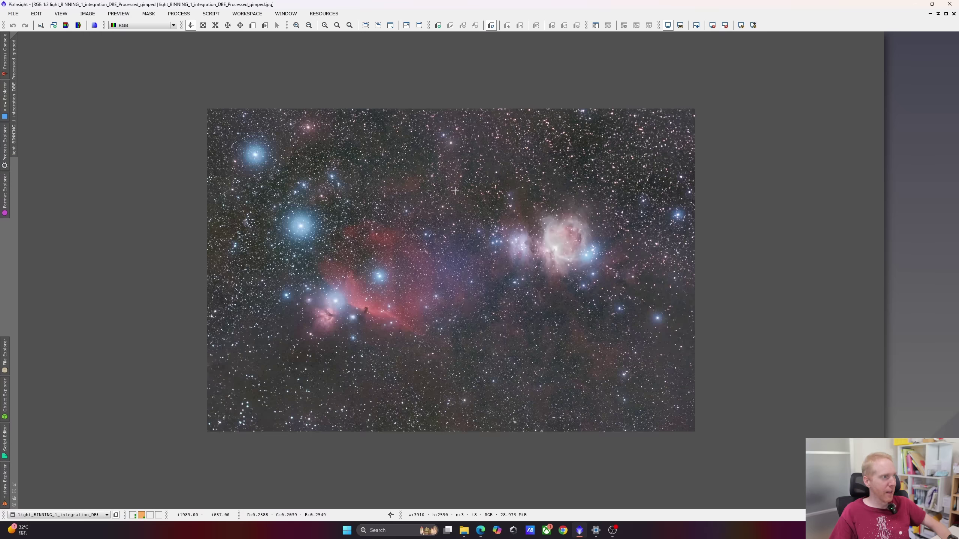
pyautogui.scroll(1, 455, 191)
pyautogui.scroll(2, 101, 59)
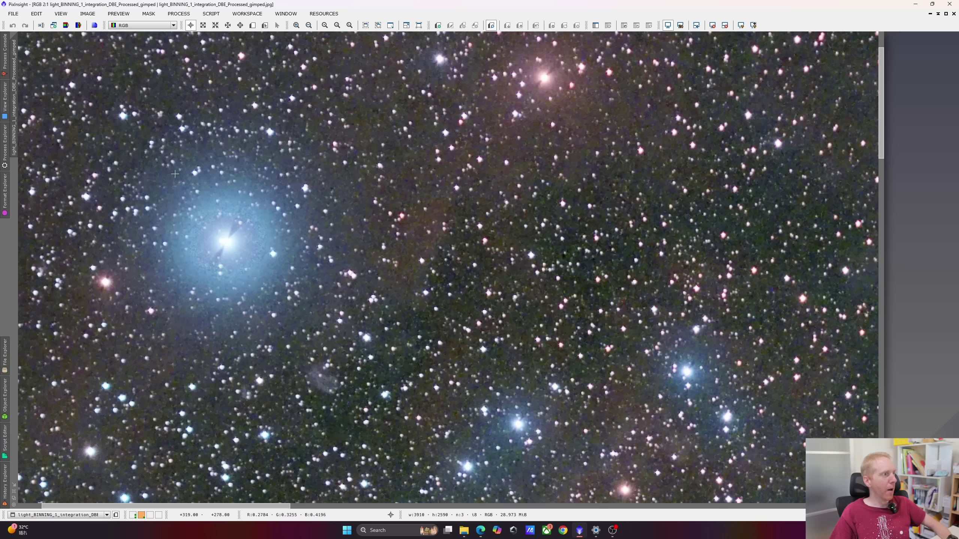
pyautogui.scroll(-3, 175, 174)
pyautogui.scroll(1, 490, 151)
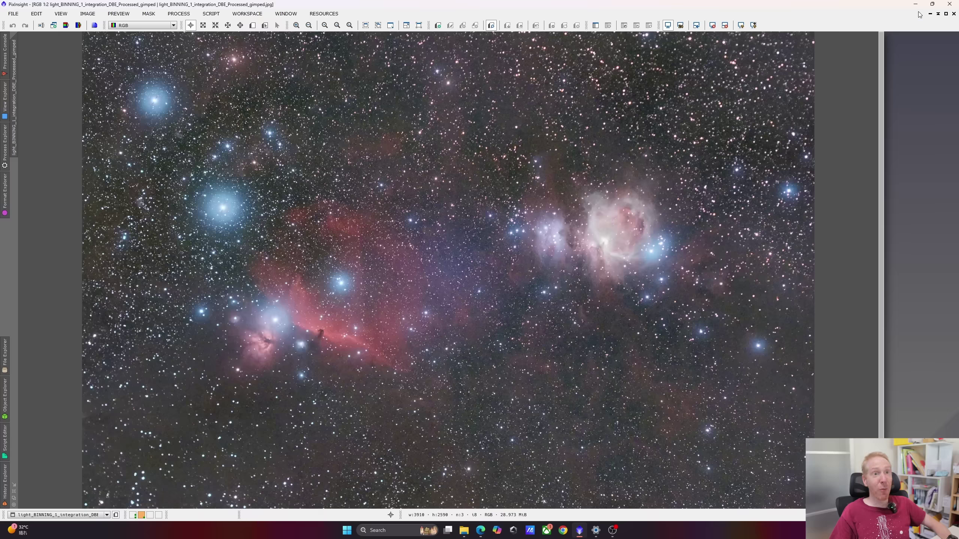
# Restore the gimped Orion image to a floating window, iconize it, and park it in a free corner of the workspace.
pyautogui.click(945, 14)
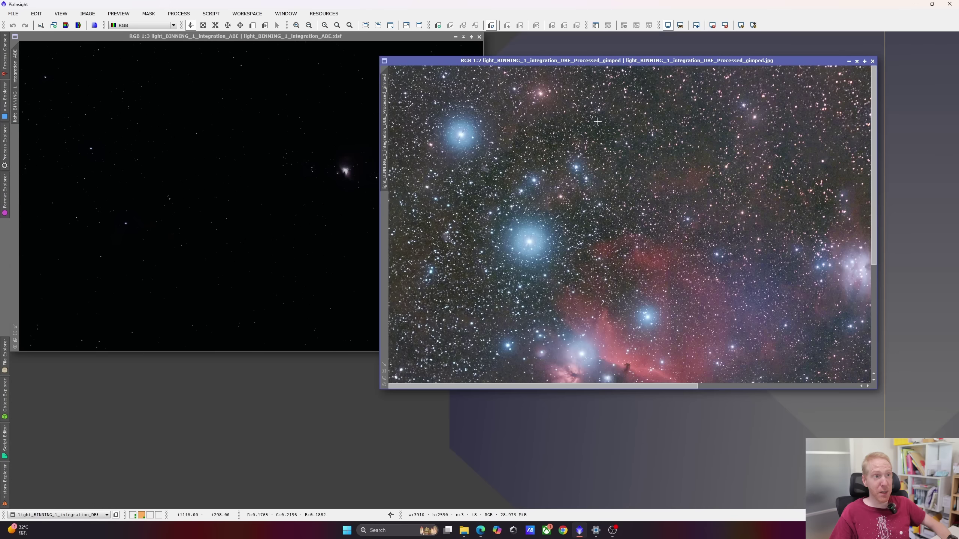
pyautogui.moveTo(617, 61); pyautogui.dragTo(739, 32)
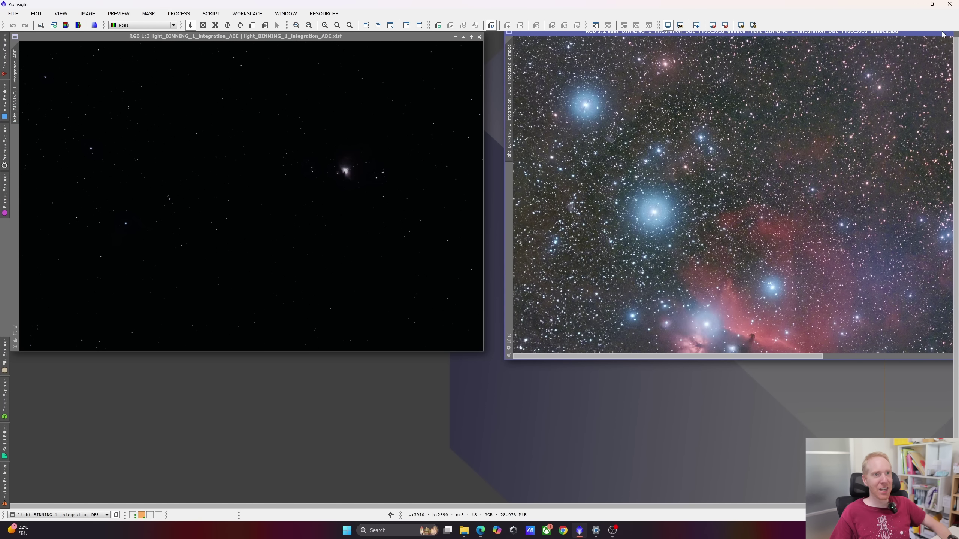
pyautogui.moveTo(934, 38); pyautogui.dragTo(850, 92)
pyautogui.click(884, 90)
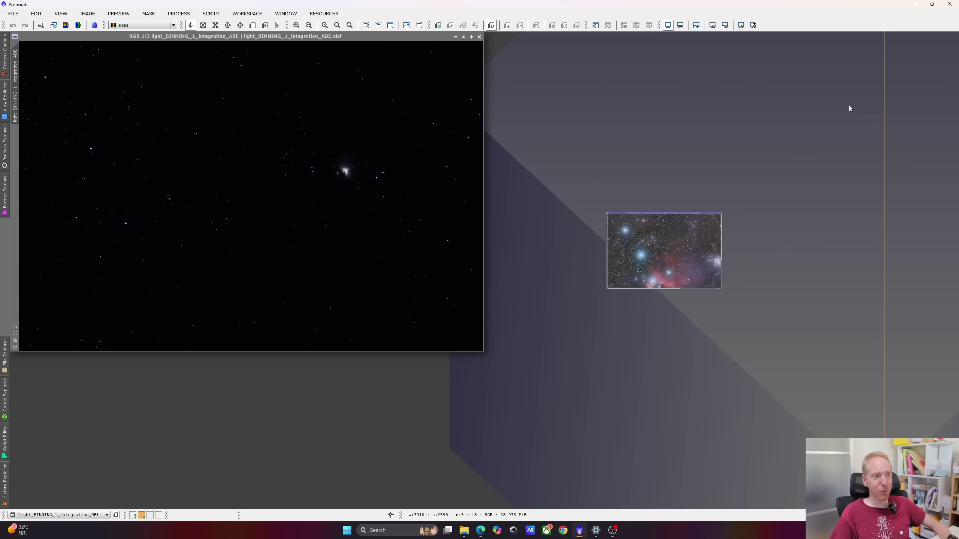
pyautogui.moveTo(737, 257); pyautogui.dragTo(867, 482)
# Maximize light_BINNING_1_integration_ABE, apply the automatic display stretch, and correct the image's background colour cast.
pyautogui.click(480, 37)
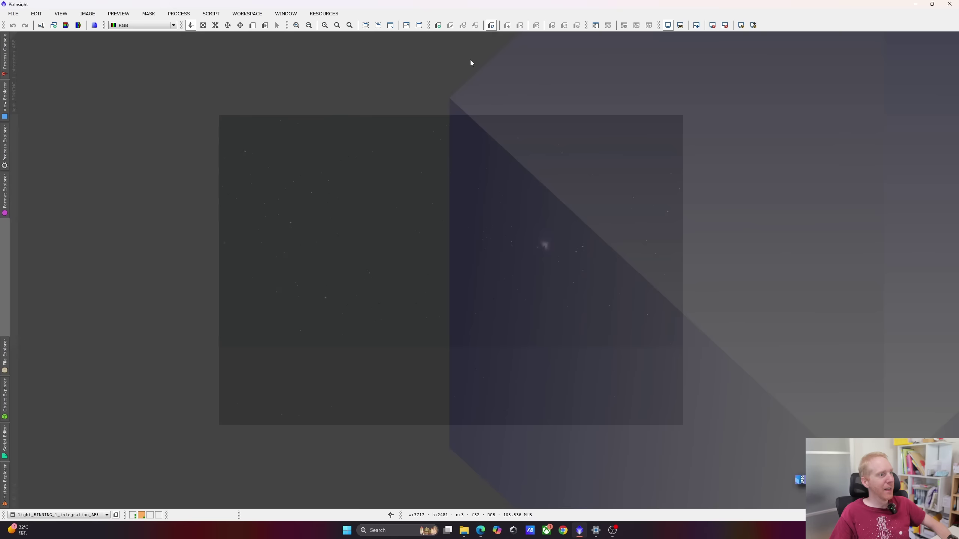
pyautogui.click(741, 25)
pyautogui.moveTo(4, 148)
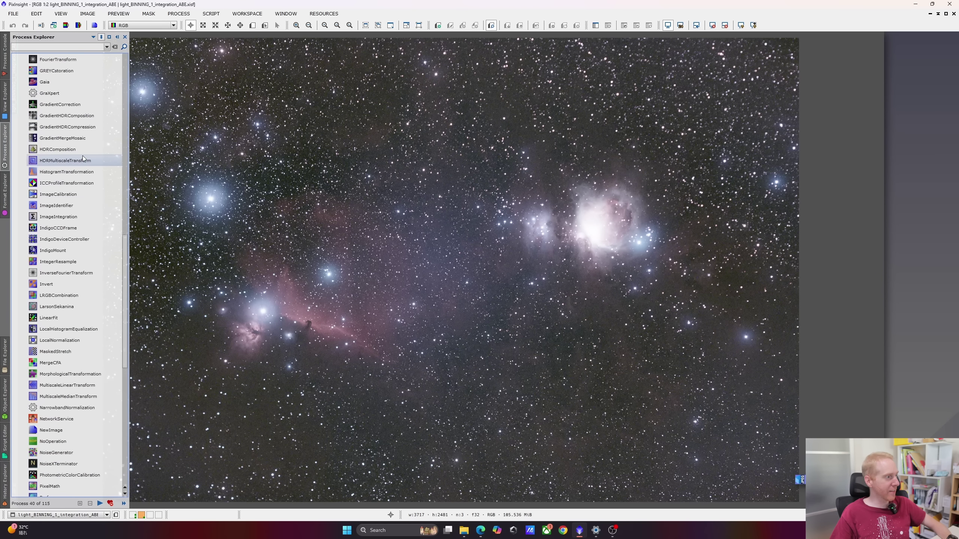
pyautogui.scroll(-2, 68, 212)
pyautogui.doubleClick(49, 262)
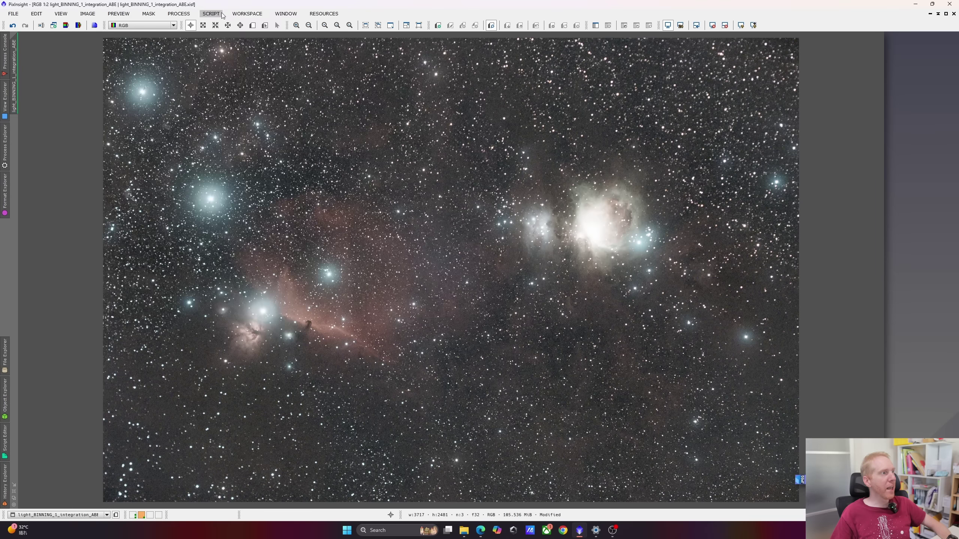
# Plate-solve light_BINNING_1_integration_ABE with the ImageSolver script and close its dialog.
pyautogui.click(211, 14)
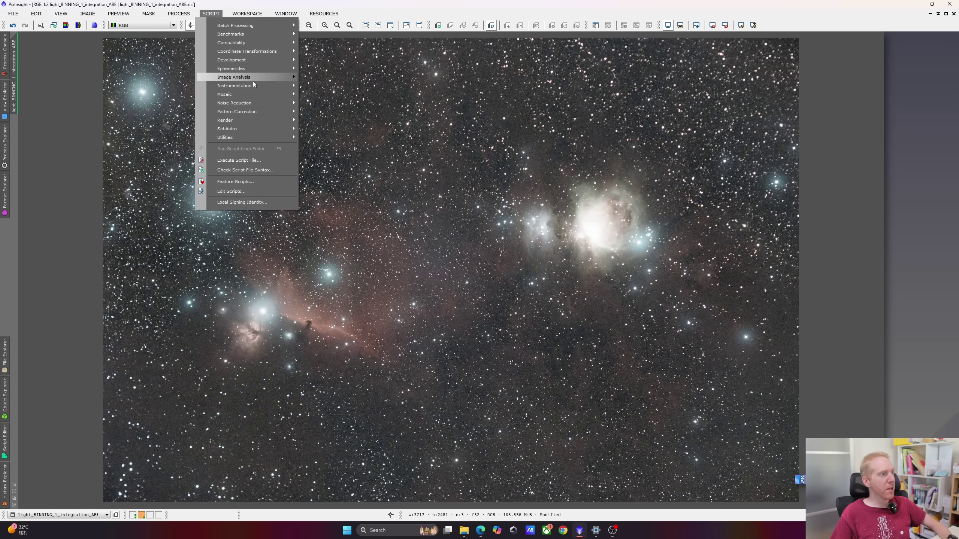
pyautogui.moveTo(264, 86)
pyautogui.click(329, 136)
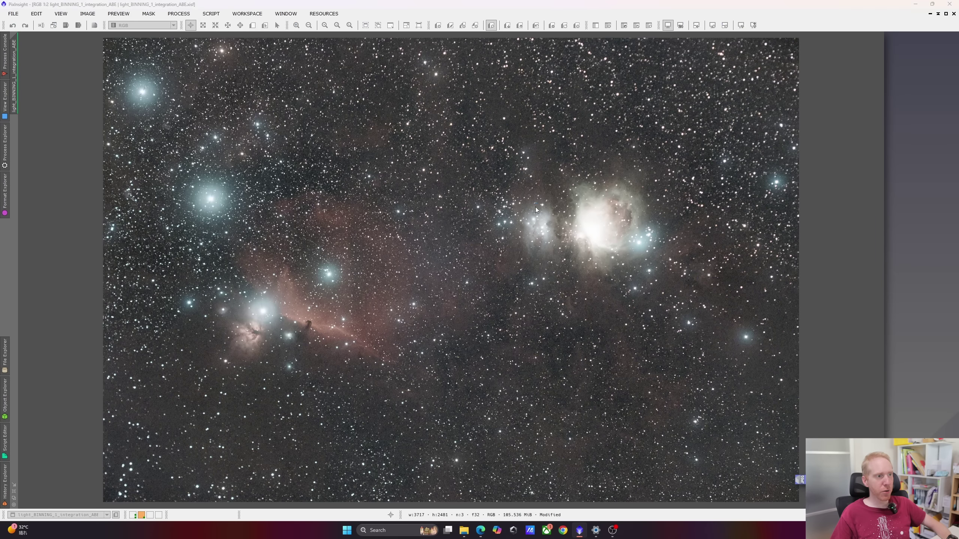
pyautogui.click(539, 394)
pyautogui.click(498, 290)
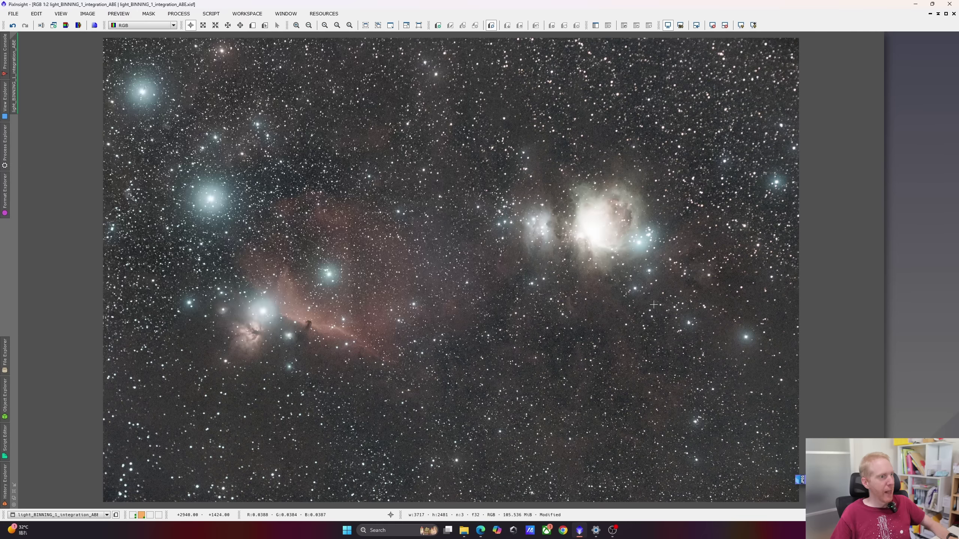
# Colour-calibrate the image with SpectrophotometricColorCalibration using Average Spiral Galaxy, Ideal QE curve and Sony UVIRcut filters, and renew the display stretch.
pyautogui.click(4, 147)
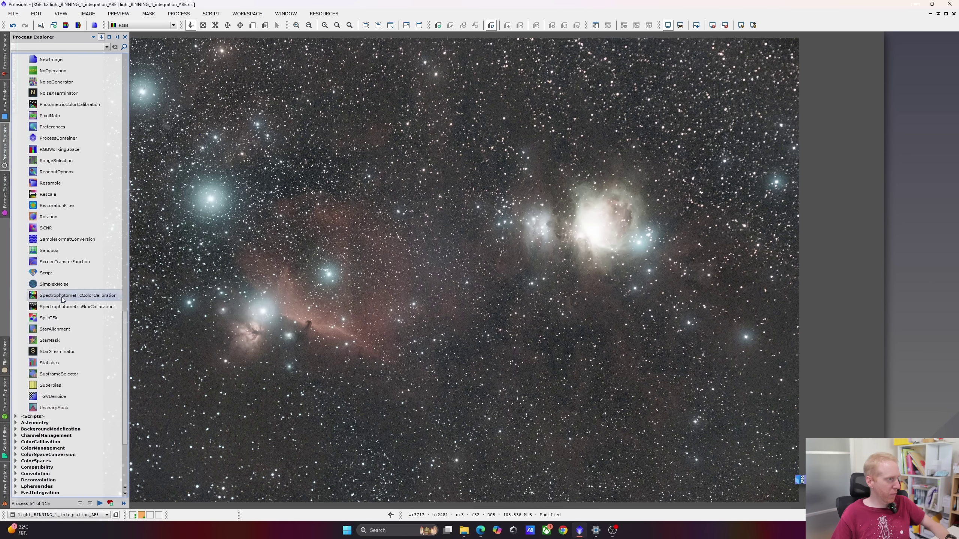
pyautogui.doubleClick(63, 300)
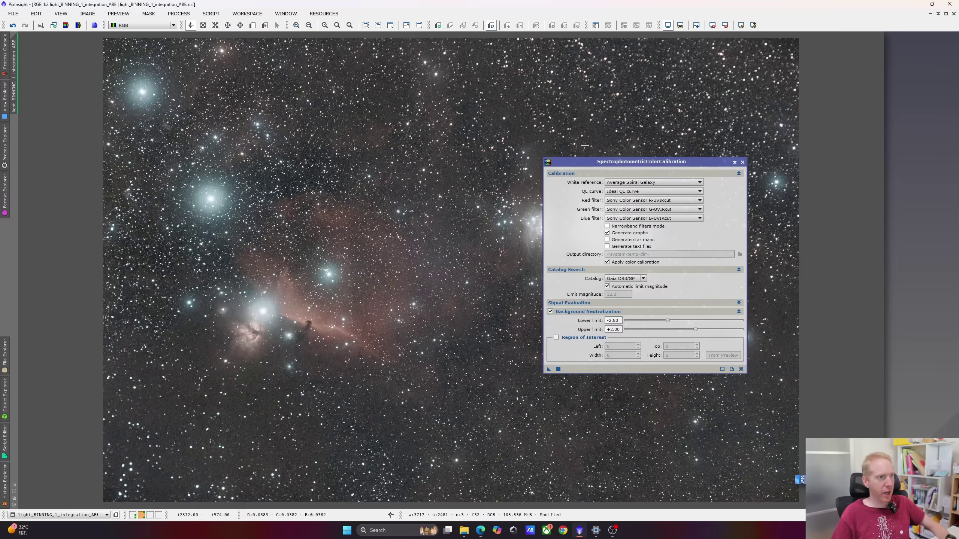
pyautogui.moveTo(597, 164); pyautogui.dragTo(740, 105)
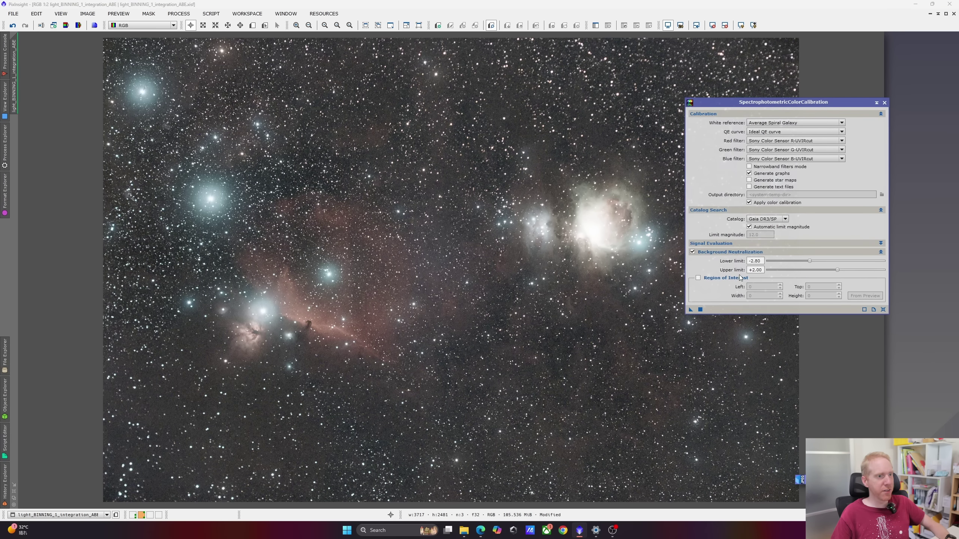
pyautogui.moveTo(690, 310); pyautogui.dragTo(341, 200)
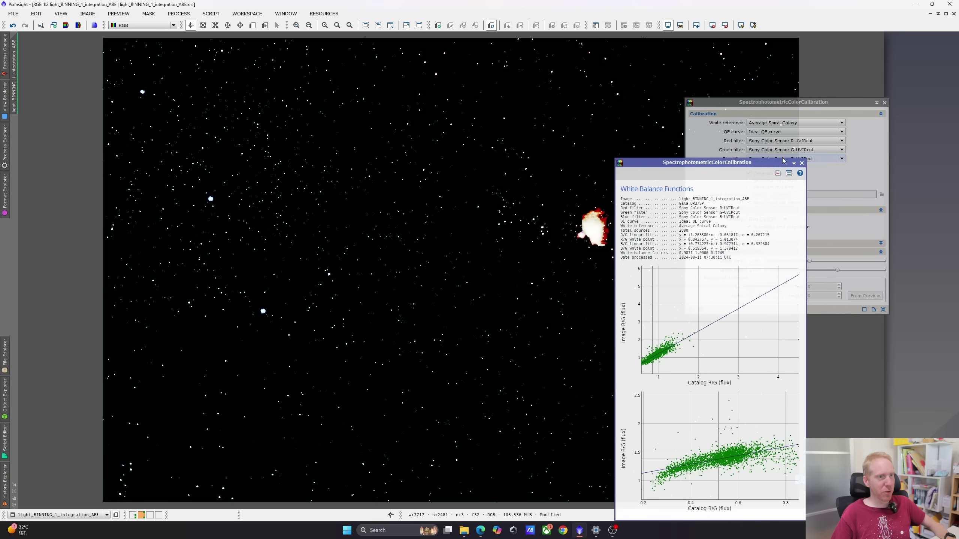
pyautogui.click(801, 164)
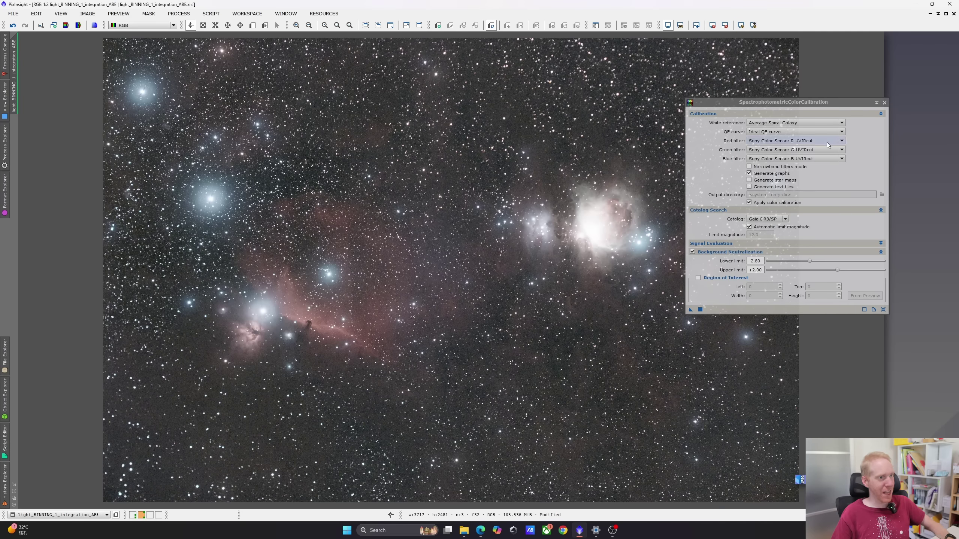
pyautogui.moveTo(786, 105); pyautogui.dragTo(477, 186)
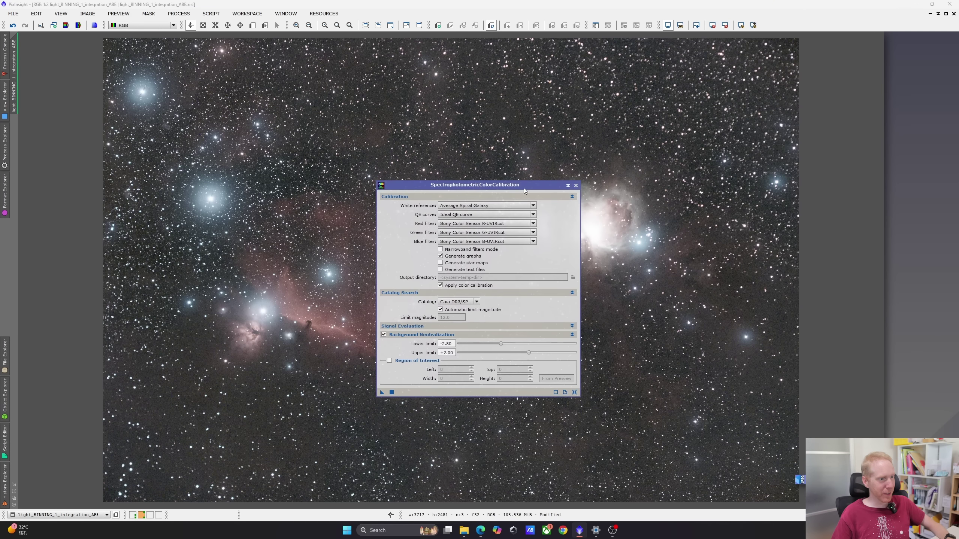
pyautogui.click(576, 185)
# Check the calibrated image's noise up close and denoise it with GraXpert at strength 1.000 and batch size 4, replacing the image.
pyautogui.scroll(2, 489, 321)
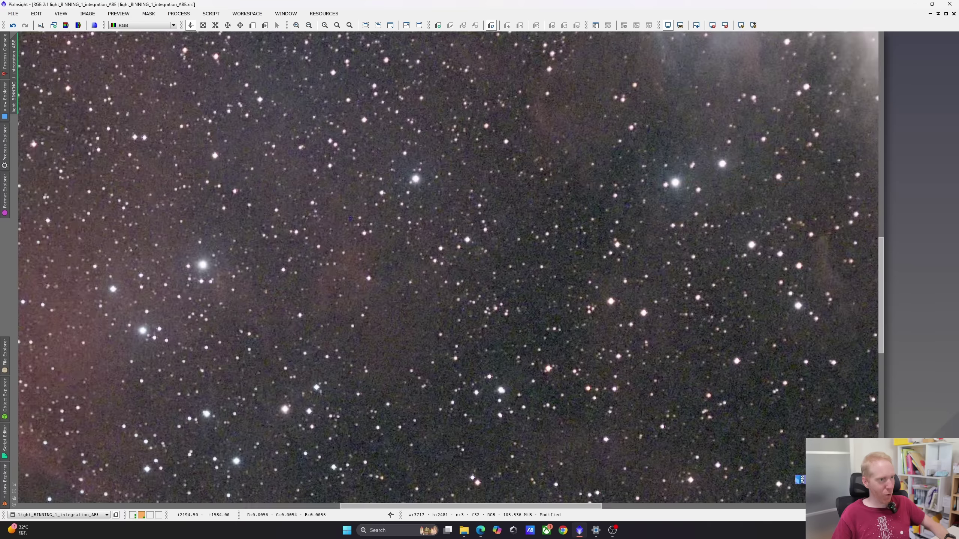
pyautogui.scroll(-3, 664, 337)
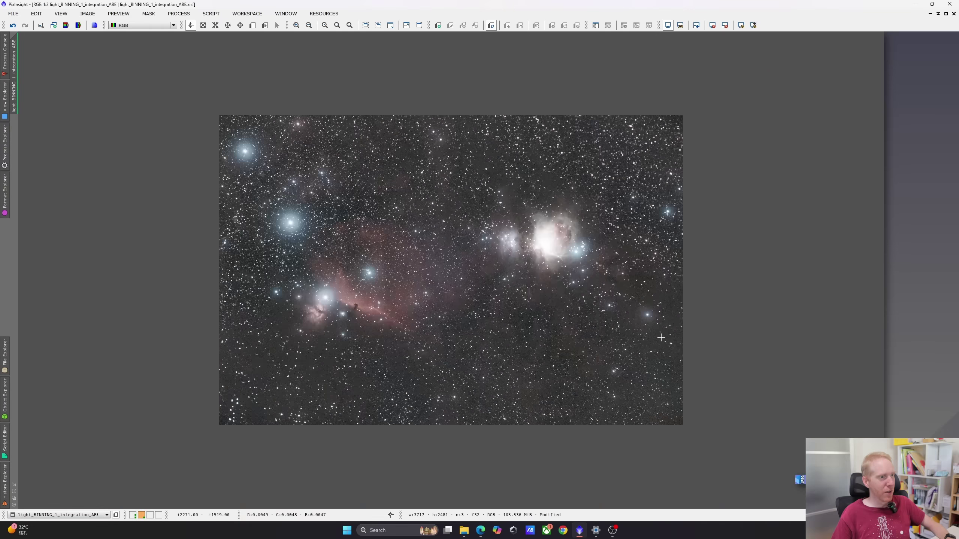
pyautogui.scroll(1, 661, 337)
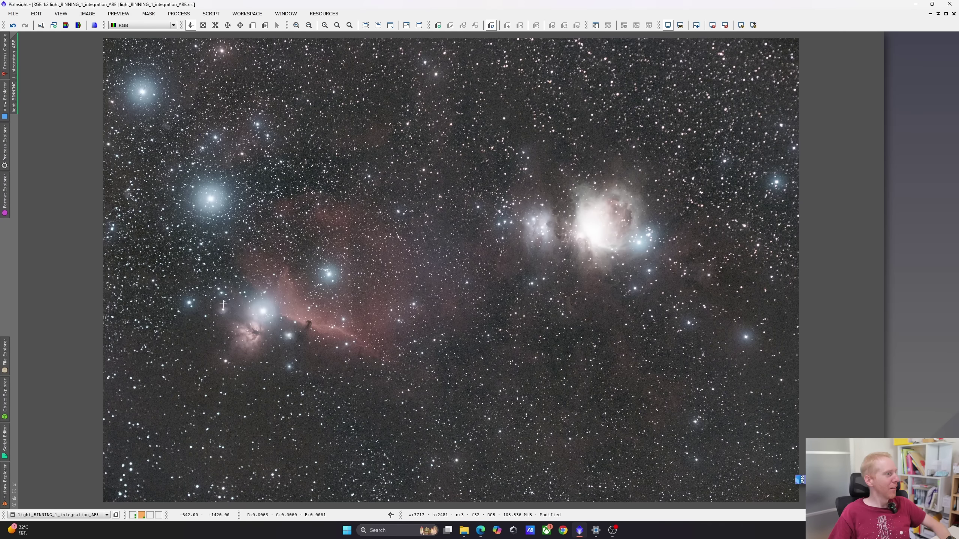
pyautogui.click(1, 153)
pyautogui.scroll(15, 69, 264)
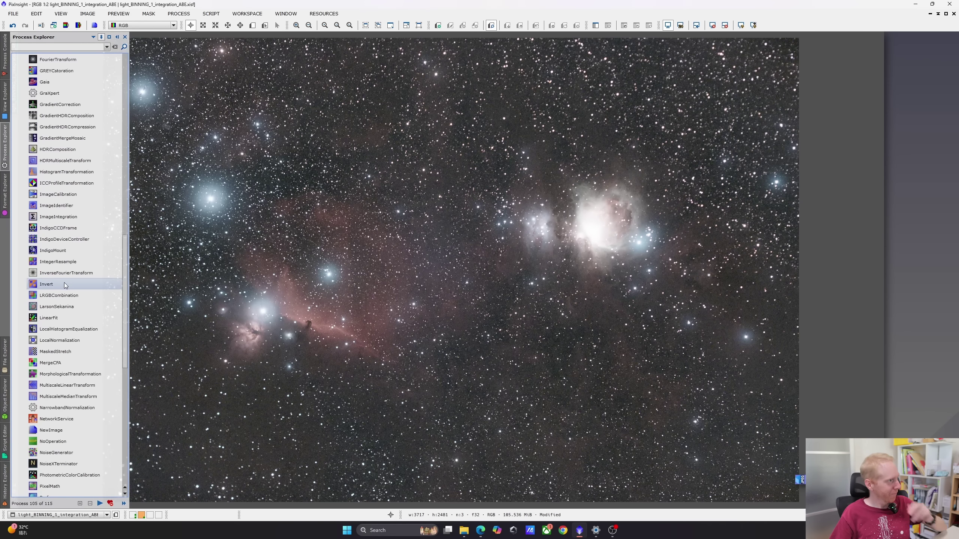
pyautogui.doubleClick(64, 284)
pyautogui.click(441, 151)
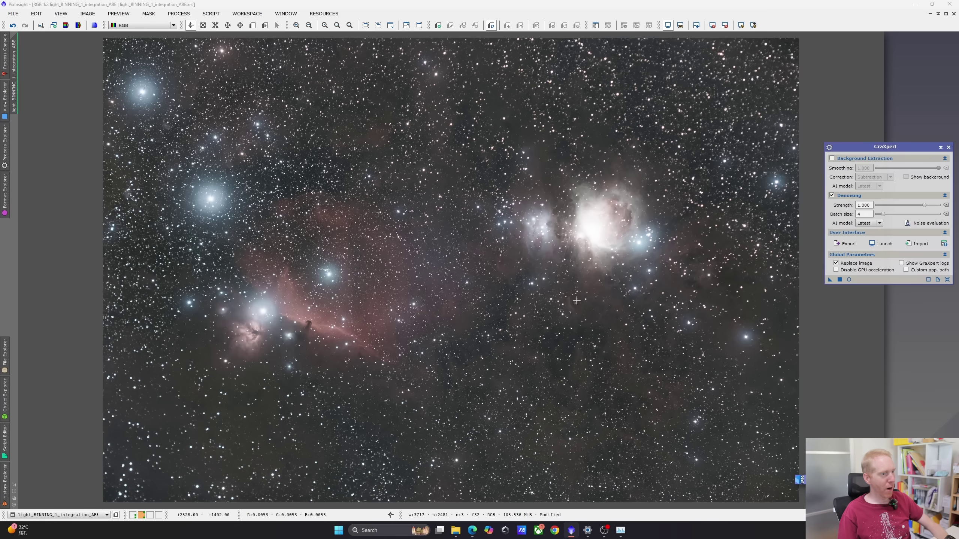
# Compare the image before and after denoising at close zoom by undoing and redoing the GraXpert result.
pyautogui.scroll(2, 498, 261)
pyautogui.click(12, 25)
pyautogui.click(25, 25)
pyautogui.scroll(-2, 624, 276)
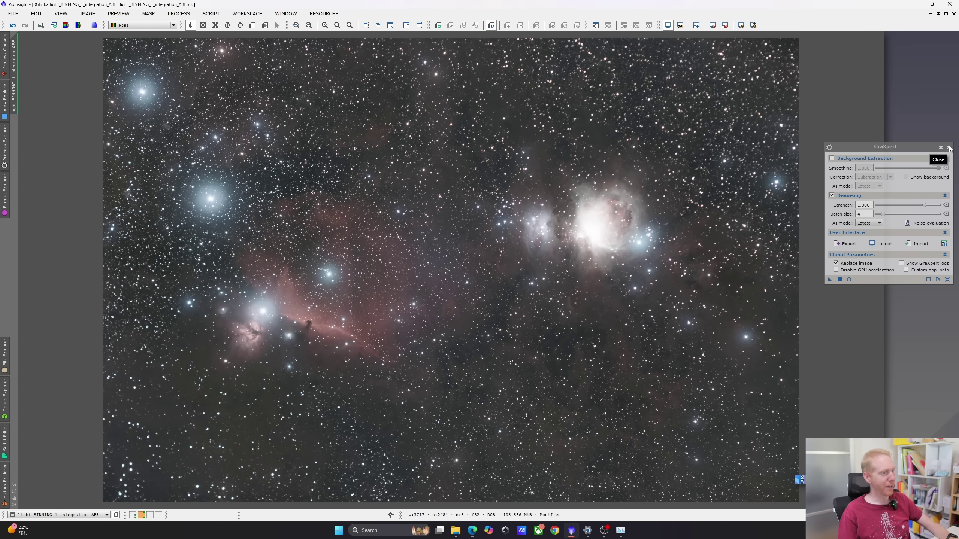
# Sharpen the image with BlurXTerminator at Sharpen Stars 0.40 and Sharpen Nonstellar 0.50, and compare it with the unsharpened state.
pyautogui.click(5, 151)
pyautogui.scroll(10, 54, 187)
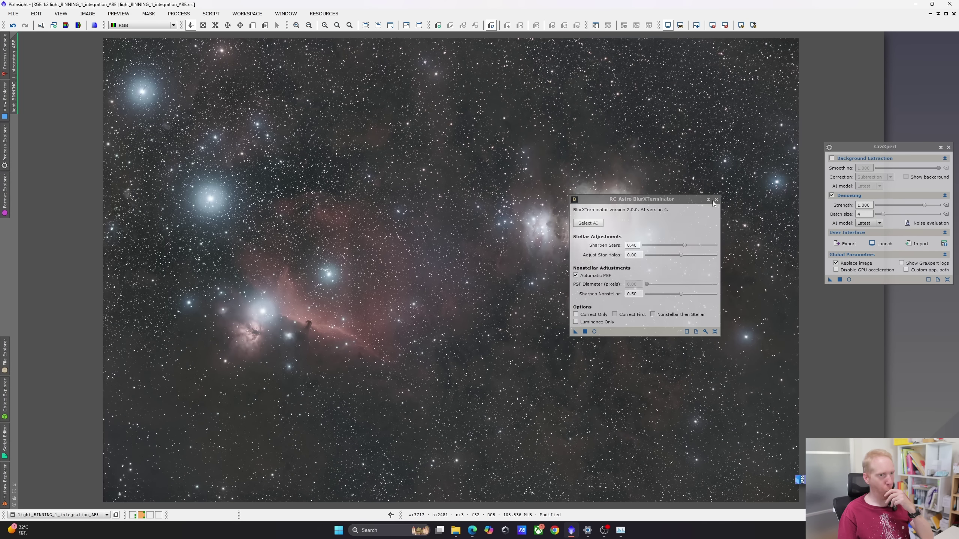
pyautogui.click(716, 199)
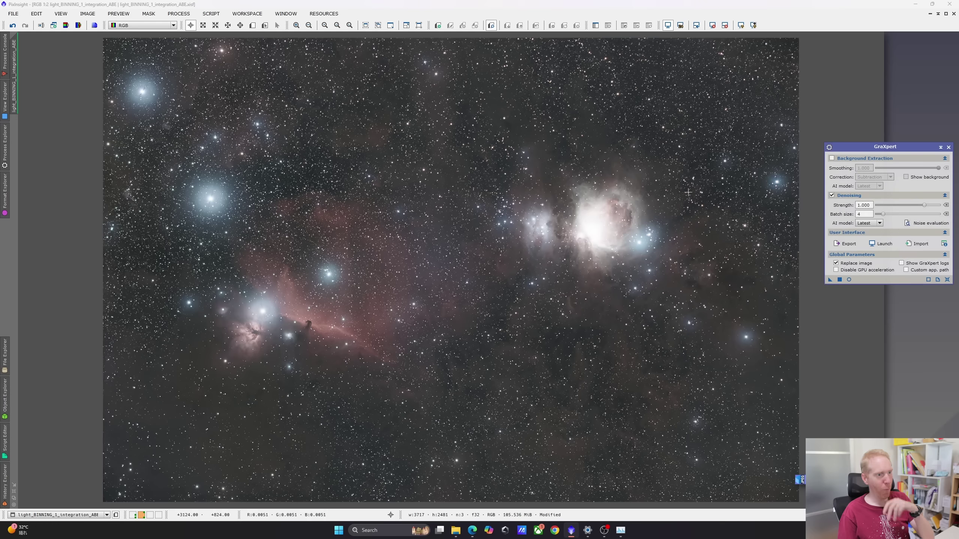
pyautogui.click(13, 25)
pyautogui.click(25, 26)
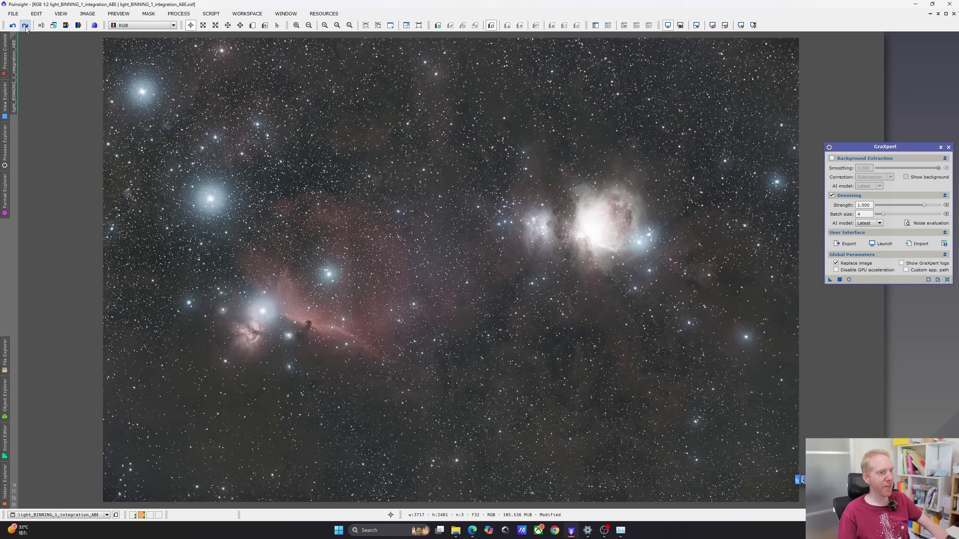
# Restore the image to a floating window, apply the Bills_Stretch_Linked__V6 process icon to it, and enlarge the window around the whole frame.
pyautogui.click(946, 13)
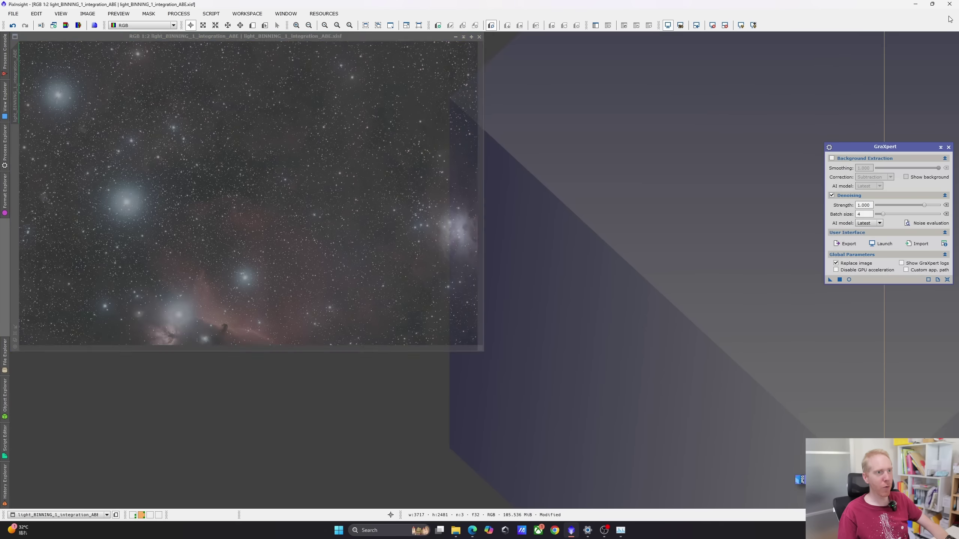
pyautogui.moveTo(670, 110); pyautogui.dragTo(403, 255)
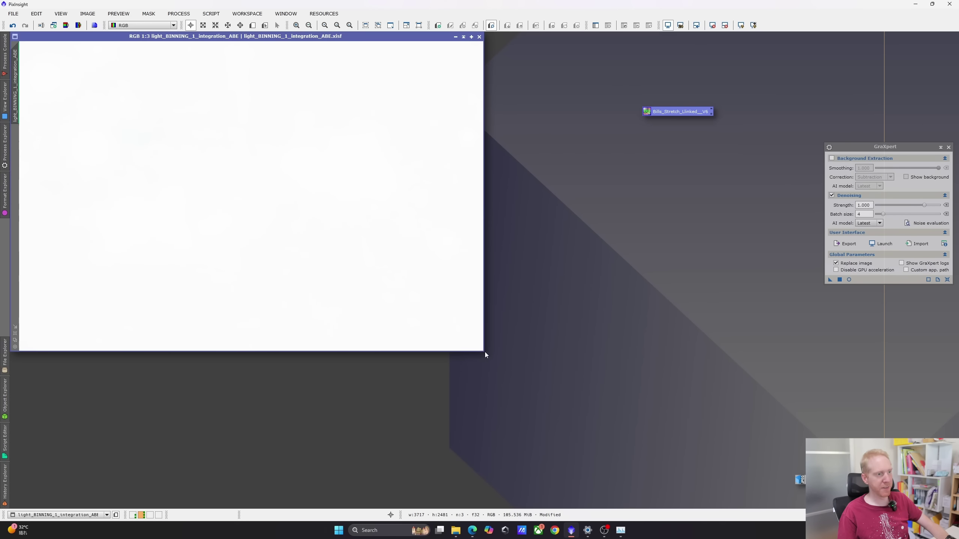
pyautogui.moveTo(485, 353); pyautogui.dragTo(675, 478)
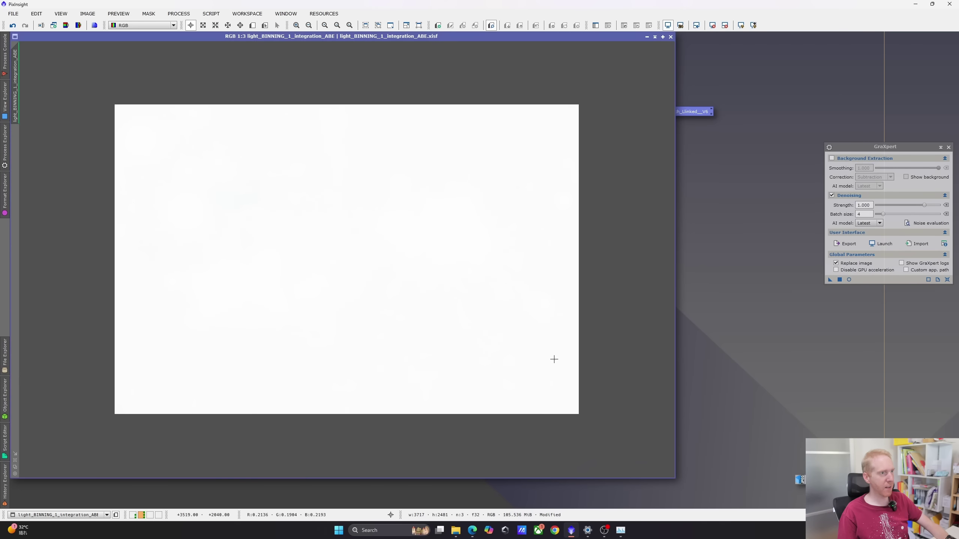
pyautogui.scroll(1, 554, 359)
pyautogui.scroll(-1, 615, 107)
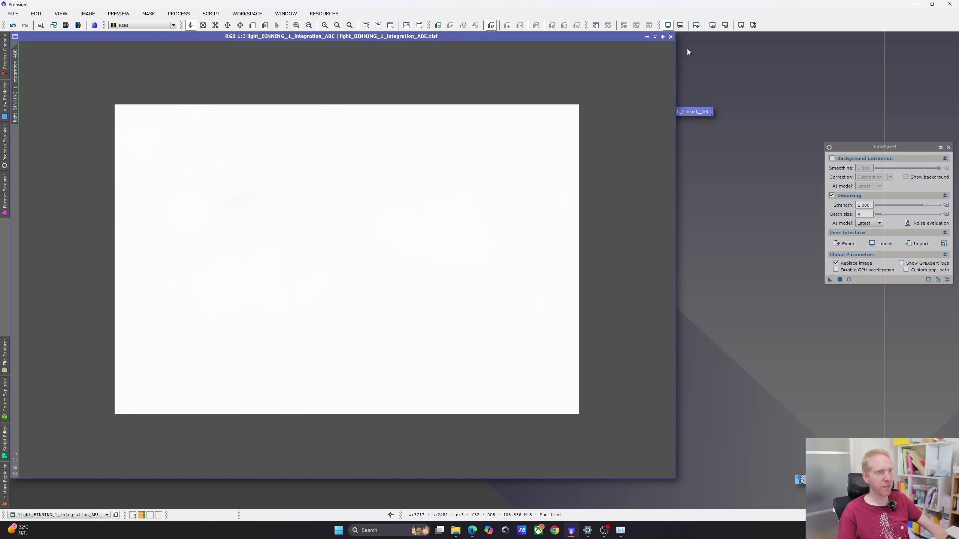
# Clear the screen stretch from the permanently stretched image and check the nebula region at closer zoom.
pyautogui.click(713, 25)
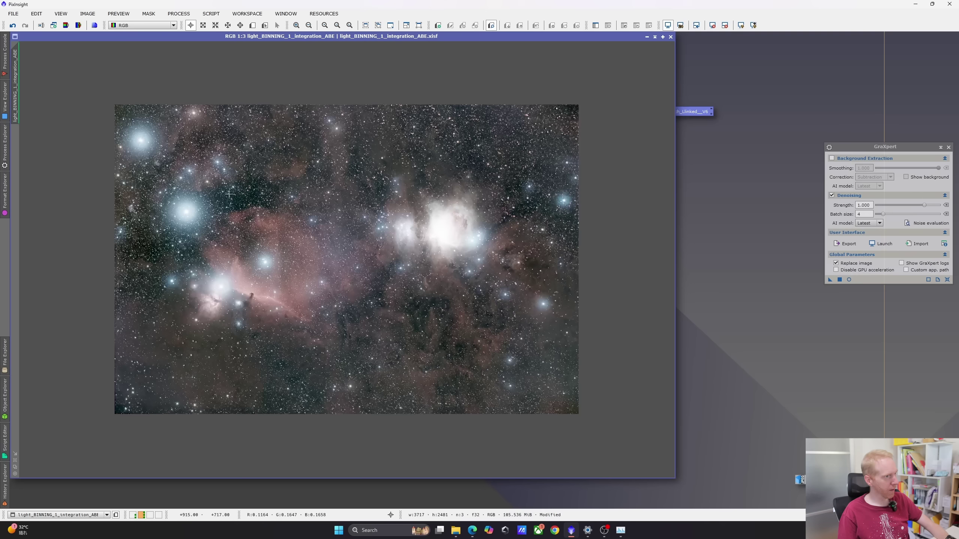
pyautogui.click(714, 26)
pyautogui.scroll(1, 419, 197)
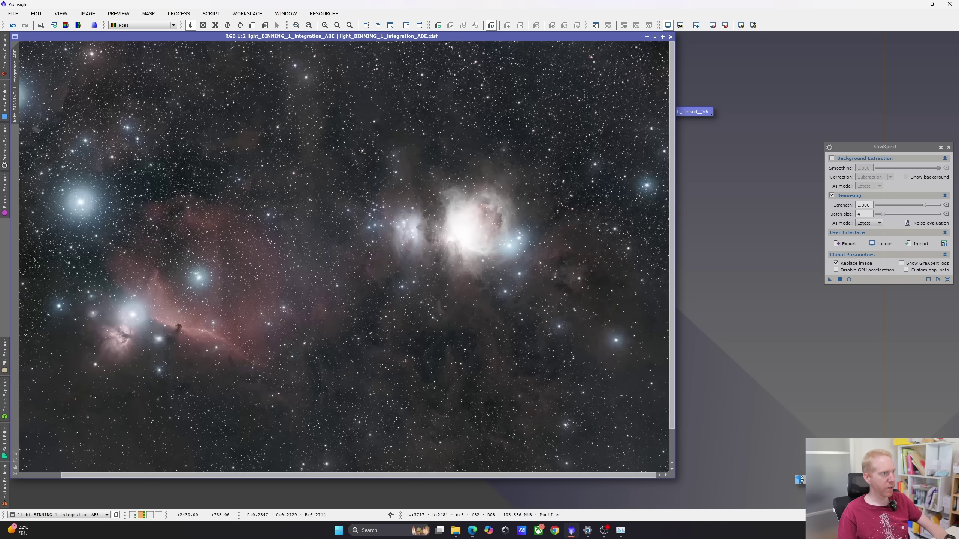
pyautogui.scroll(-1, 417, 198)
pyautogui.scroll(1, 417, 196)
pyautogui.scroll(-1, 418, 194)
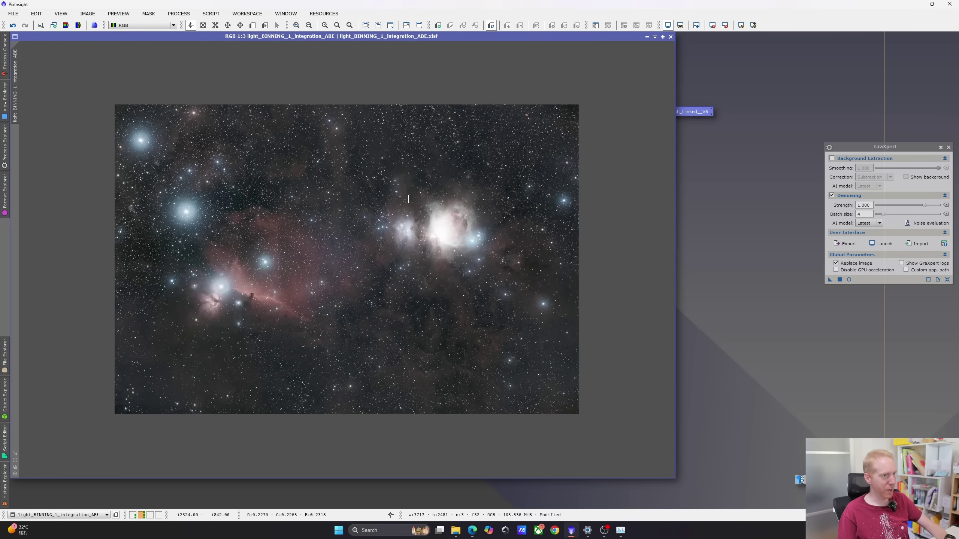
# Separate the stars from the nebulosity with StarXTerminator, using Generate Star Image and Unscreen Stars.
pyautogui.click(4, 144)
pyautogui.scroll(-4, 66, 319)
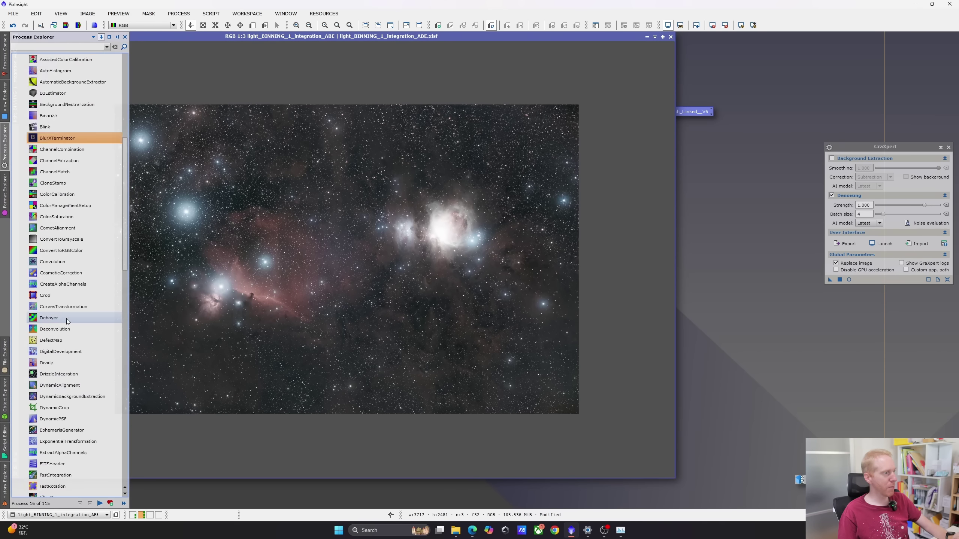
pyautogui.scroll(-5, 68, 318)
pyautogui.doubleClick(60, 418)
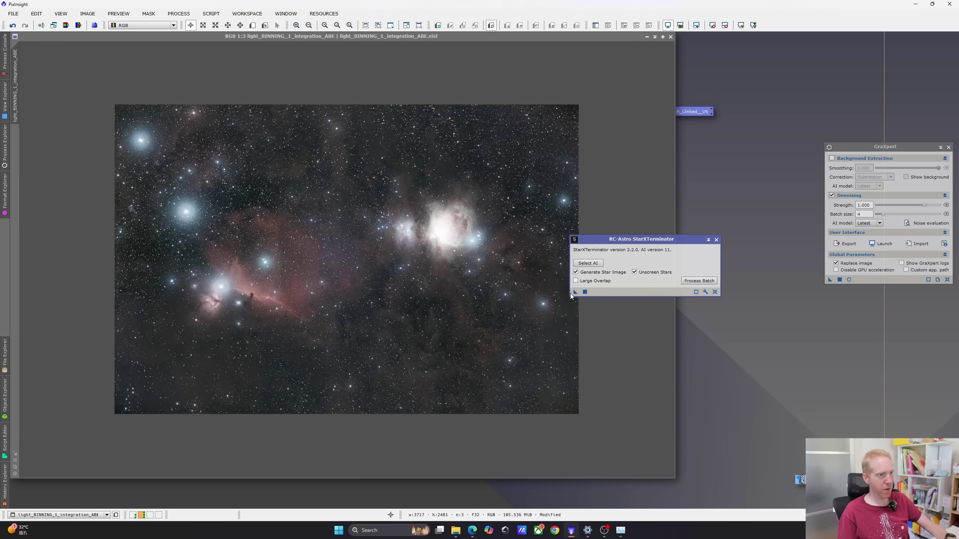
pyautogui.click(574, 292)
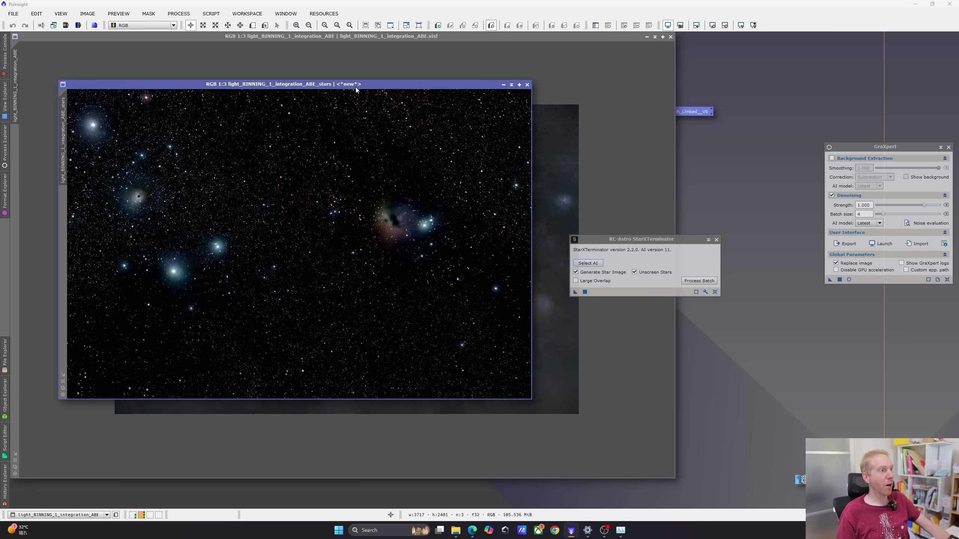
# Minimize the stars image and move its icon and the StarXTerminator window clear of the starless image.
pyautogui.moveTo(346, 87); pyautogui.dragTo(423, 128)
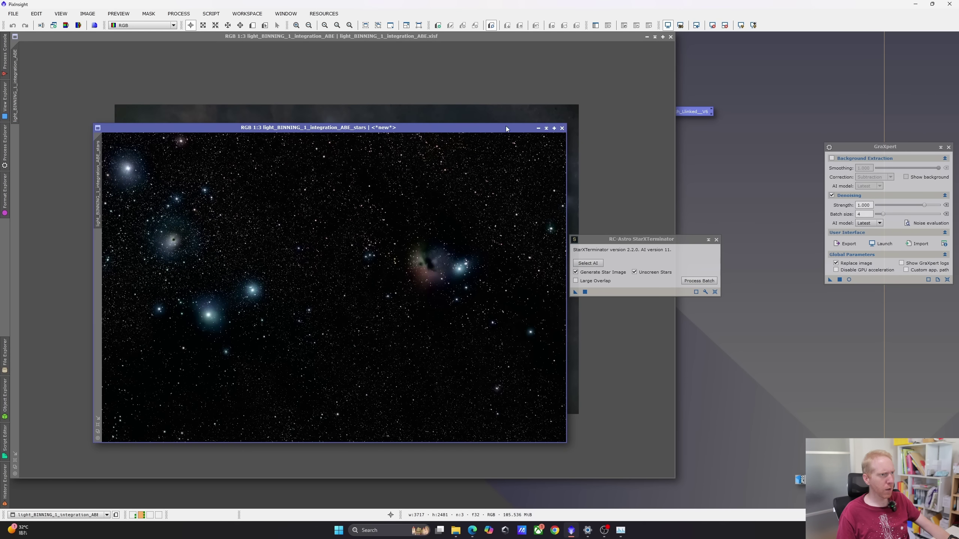
pyautogui.click(539, 128)
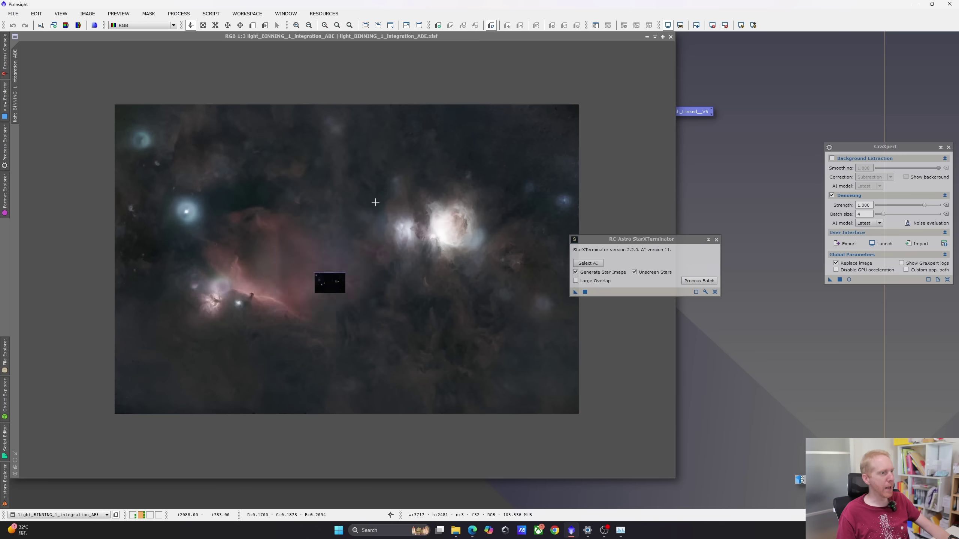
pyautogui.moveTo(382, 287); pyautogui.dragTo(838, 370)
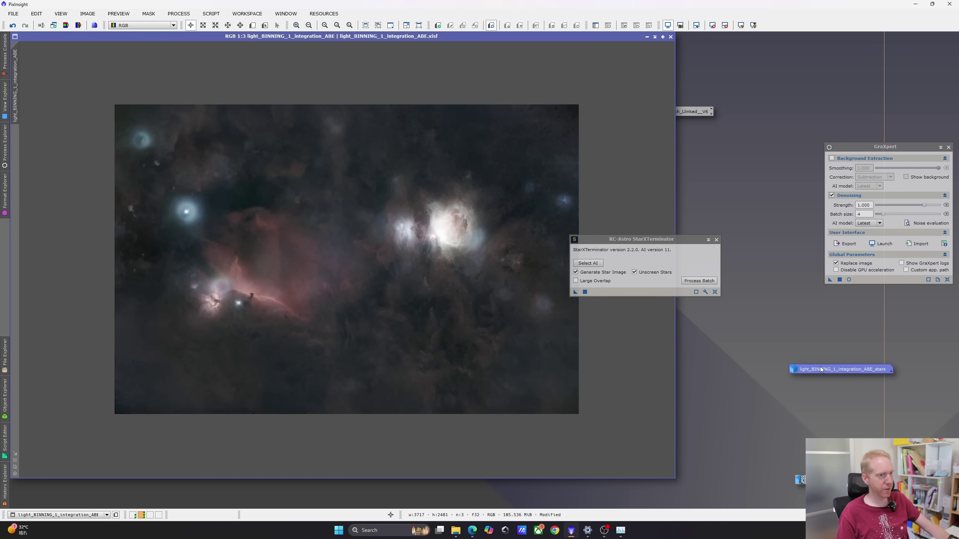
pyautogui.moveTo(657, 239); pyautogui.dragTo(814, 214)
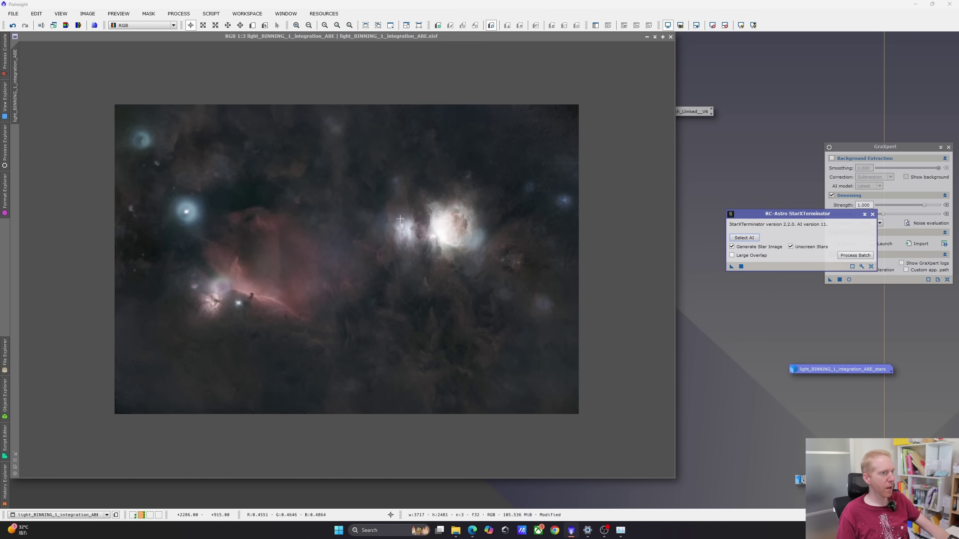
# Recover the bright Orion core in the starless image with HDRMultiscaleTransform, with To intensity and Lightness mask enabled, and close the process.
pyautogui.scroll(2, 471, 234)
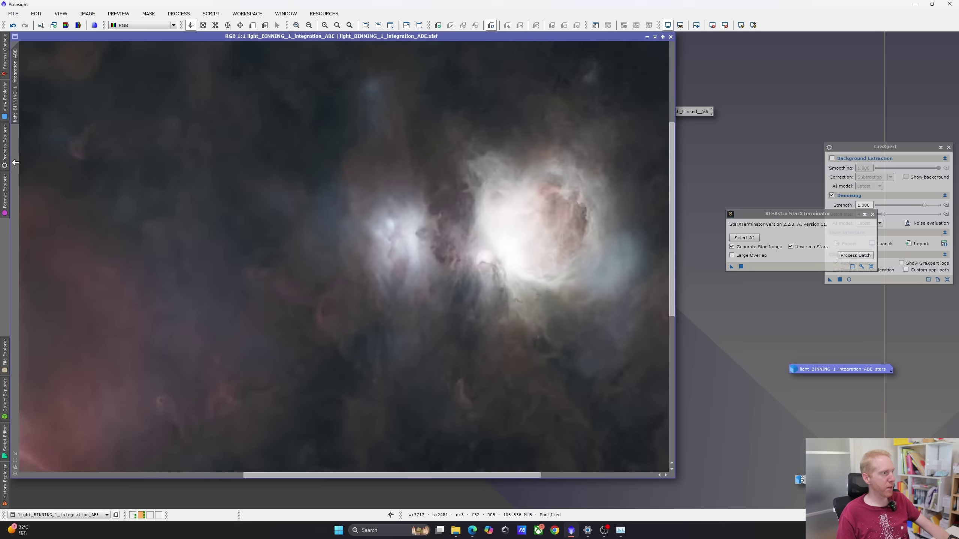
pyautogui.click(4, 144)
pyautogui.scroll(10, 83, 270)
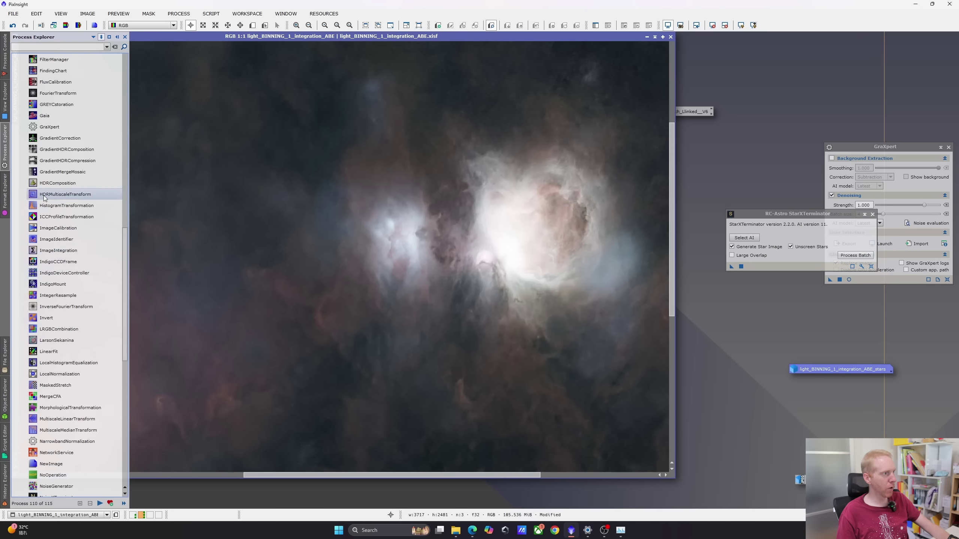
pyautogui.doubleClick(44, 195)
pyautogui.click(612, 271)
pyautogui.click(611, 278)
pyautogui.moveTo(618, 224); pyautogui.dragTo(707, 255)
pyautogui.moveTo(657, 337); pyautogui.dragTo(546, 262)
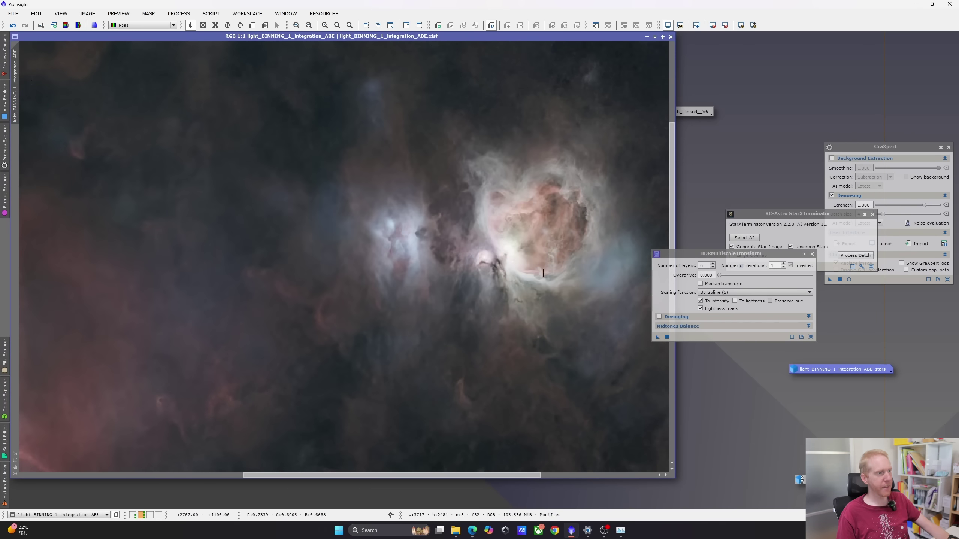
pyautogui.scroll(-4, 543, 273)
pyautogui.scroll(2, 391, 234)
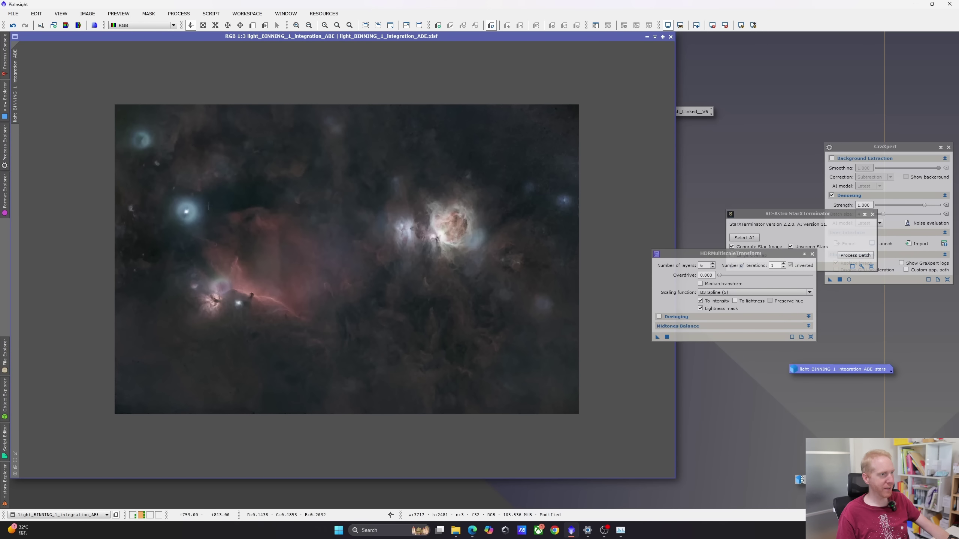
pyautogui.click(813, 254)
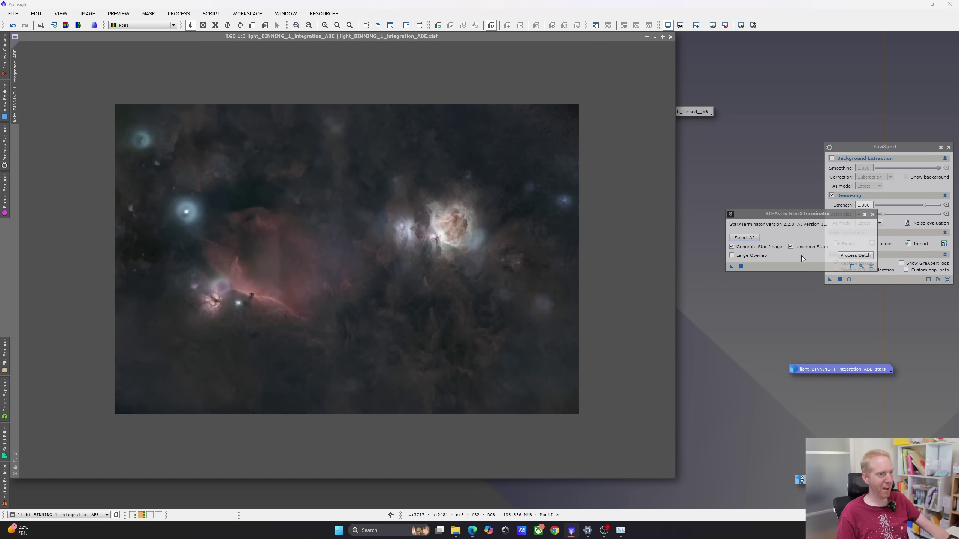